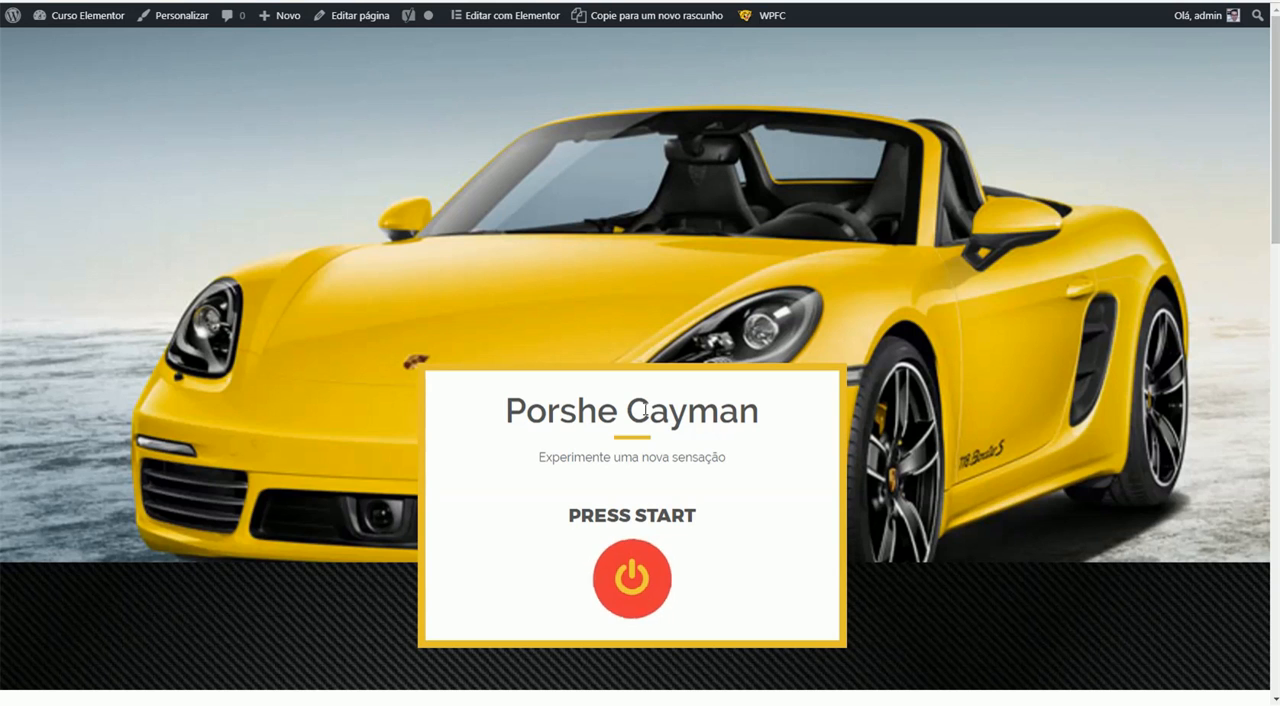
- Look through the published Porshe Cayman page from the hero section down to the two overlapping car cards
{"action": "left_click", "coordinate": [387, 458]}
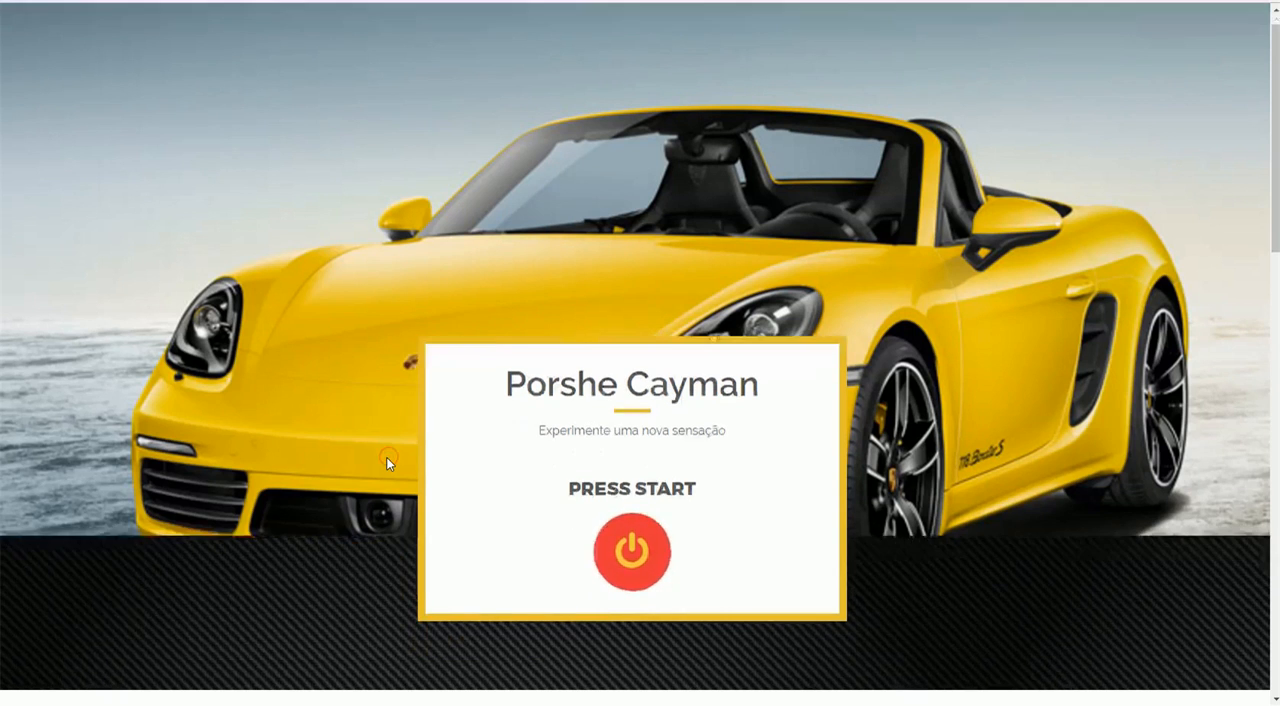
{"action": "scroll", "coordinate": [387, 460], "scroll_direction": "down", "scroll_amount": 2}
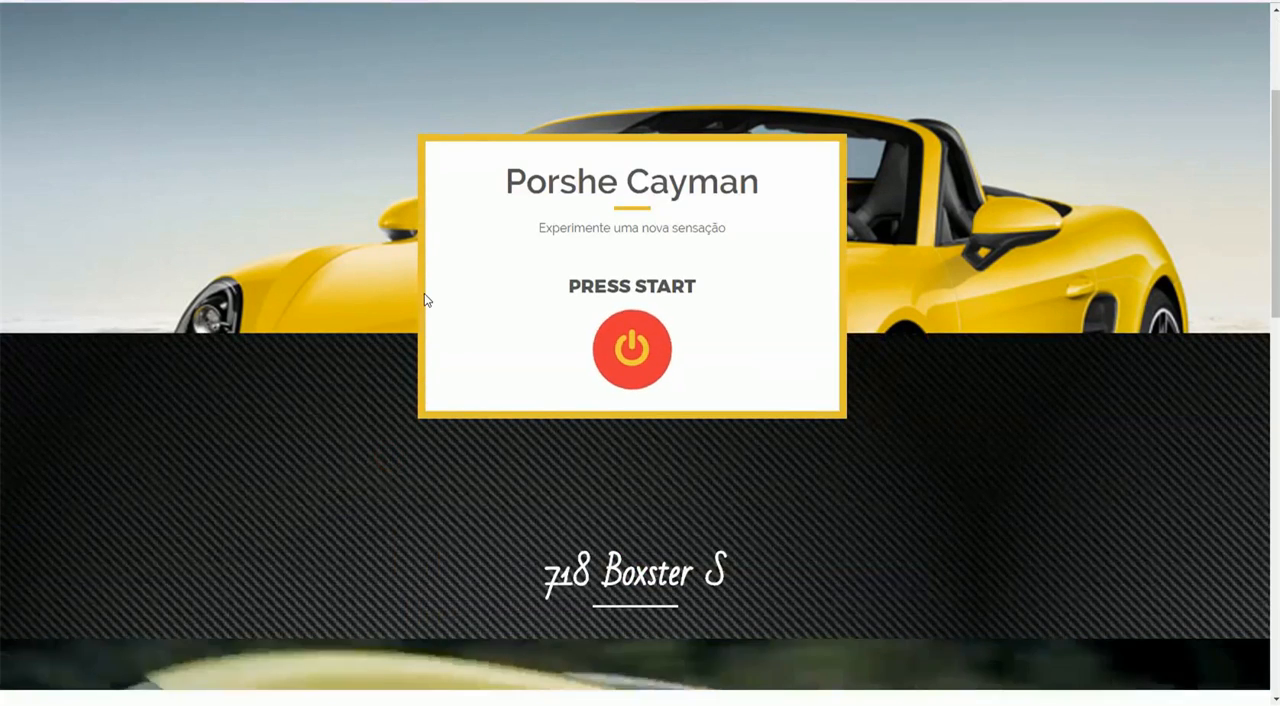
{"action": "scroll", "coordinate": [521, 355], "scroll_direction": "down", "scroll_amount": 2}
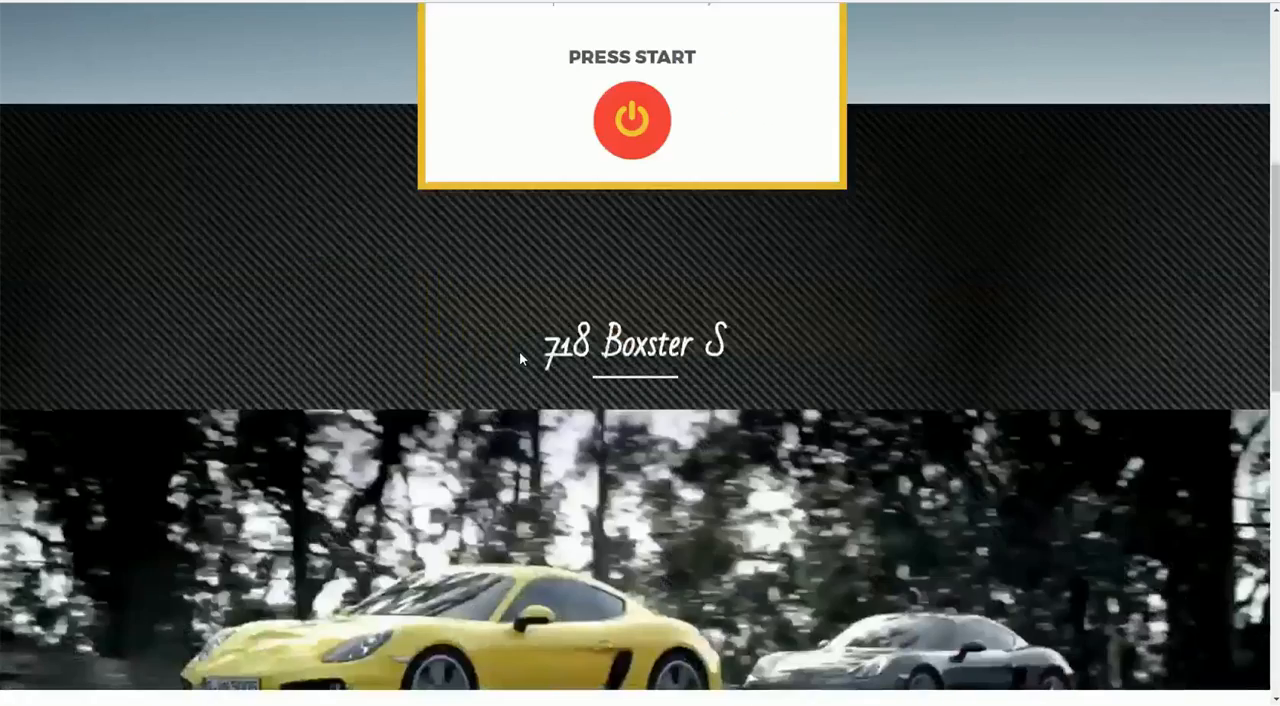
{"action": "scroll", "coordinate": [519, 350], "scroll_direction": "down", "scroll_amount": 8}
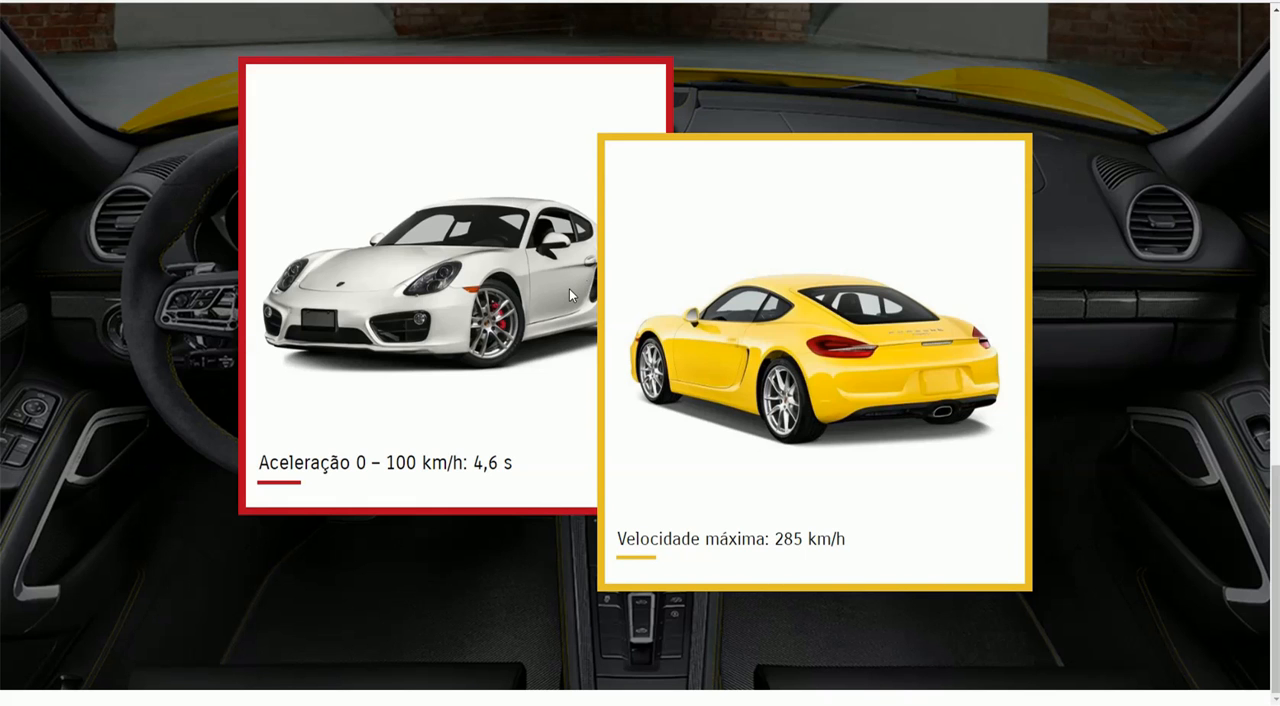
{"action": "scroll", "coordinate": [569, 288], "scroll_direction": "up", "scroll_amount": 2}
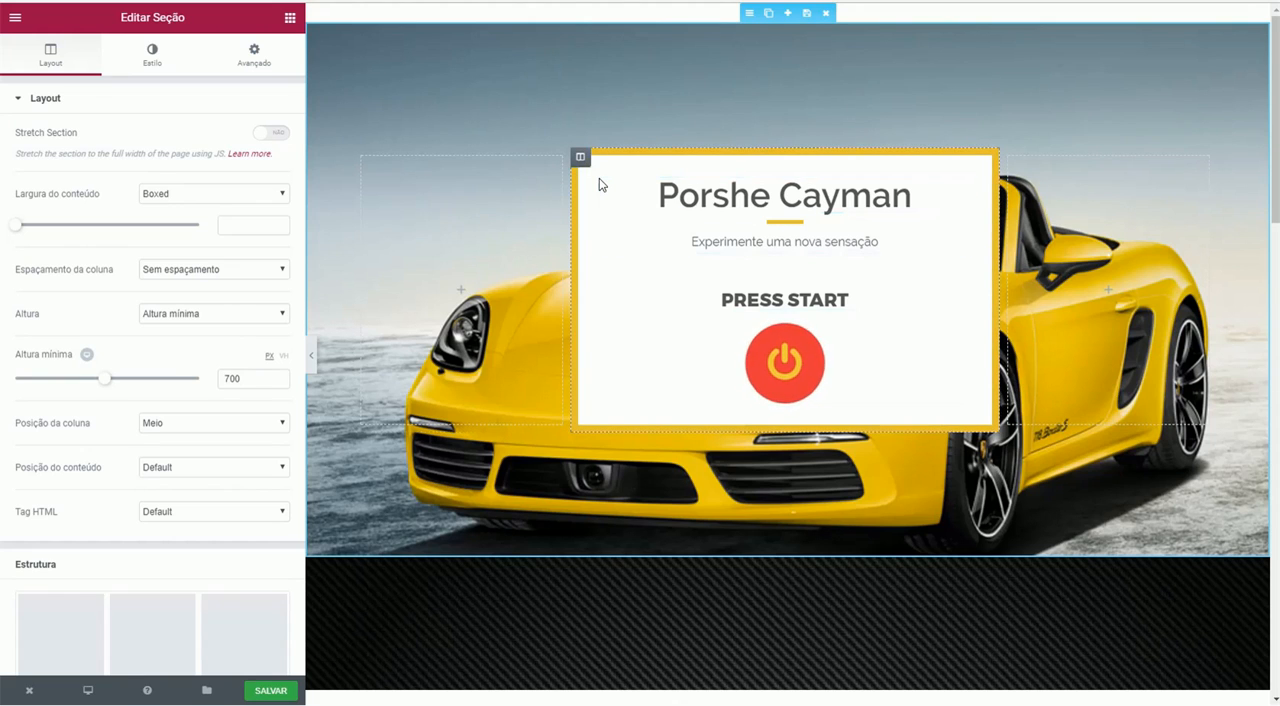
{"action": "left_click", "coordinate": [786, 16]}
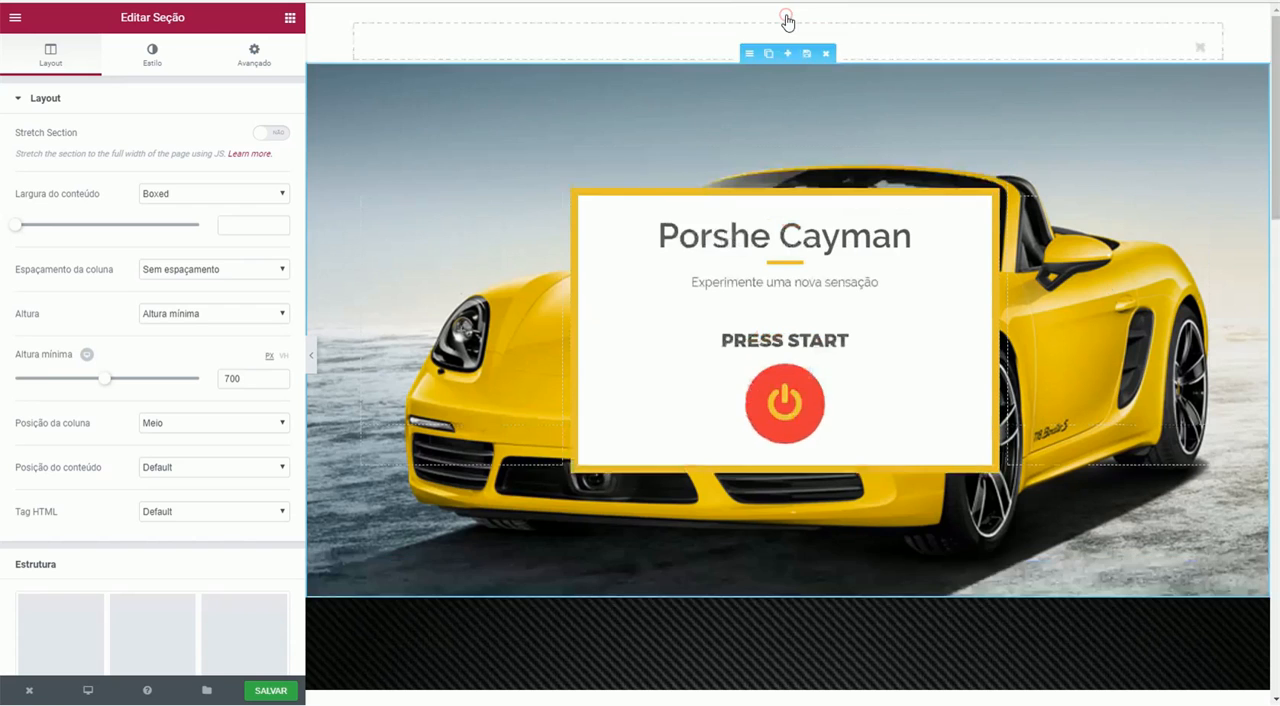
{"action": "left_click", "coordinate": [767, 78]}
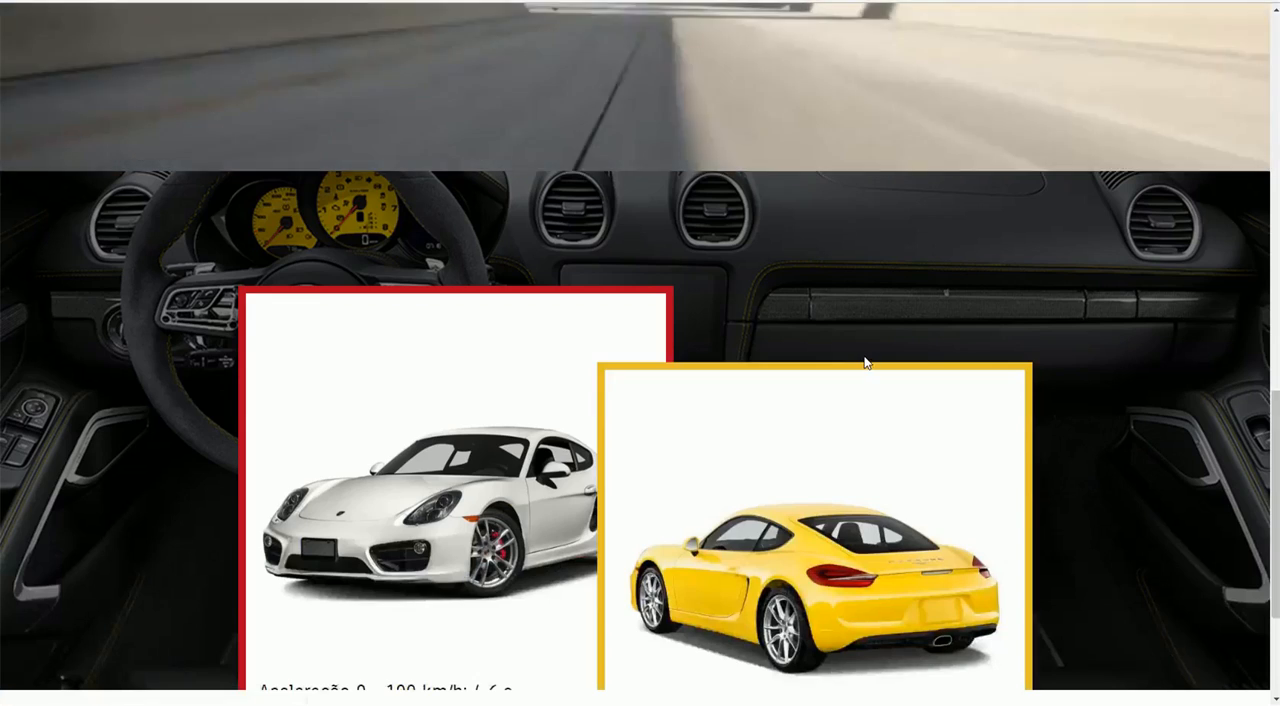
{"action": "scroll", "coordinate": [867, 362], "scroll_direction": "up", "scroll_amount": 5}
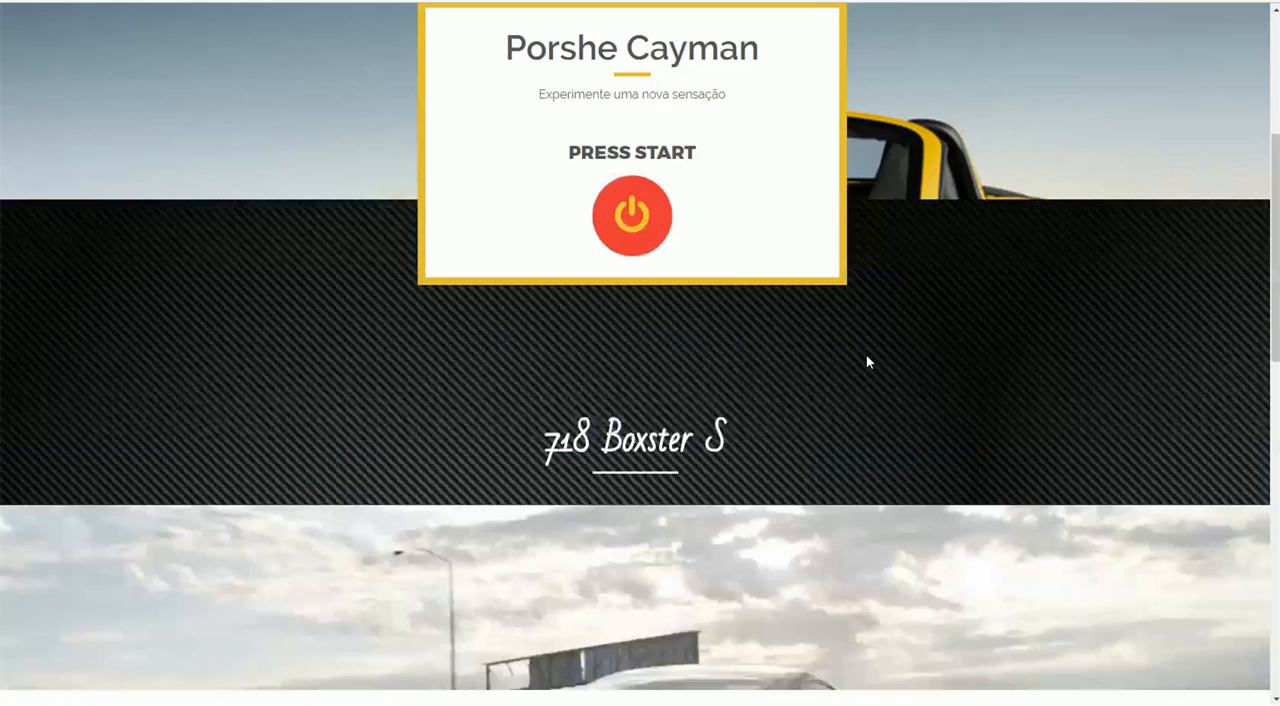
{"action": "scroll", "coordinate": [867, 362], "scroll_direction": "up", "scroll_amount": 4}
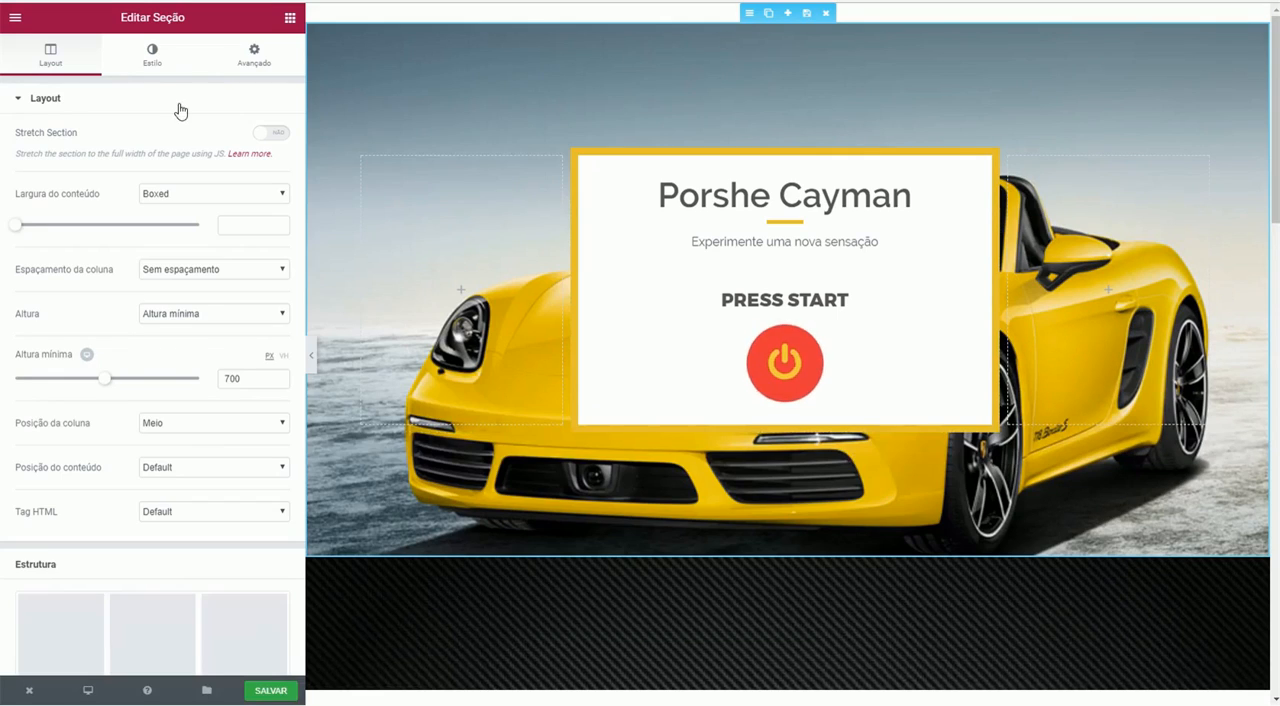
- Examine the hero section's background style and the border style of its central Porshe Cayman column
{"action": "left_click", "coordinate": [158, 66]}
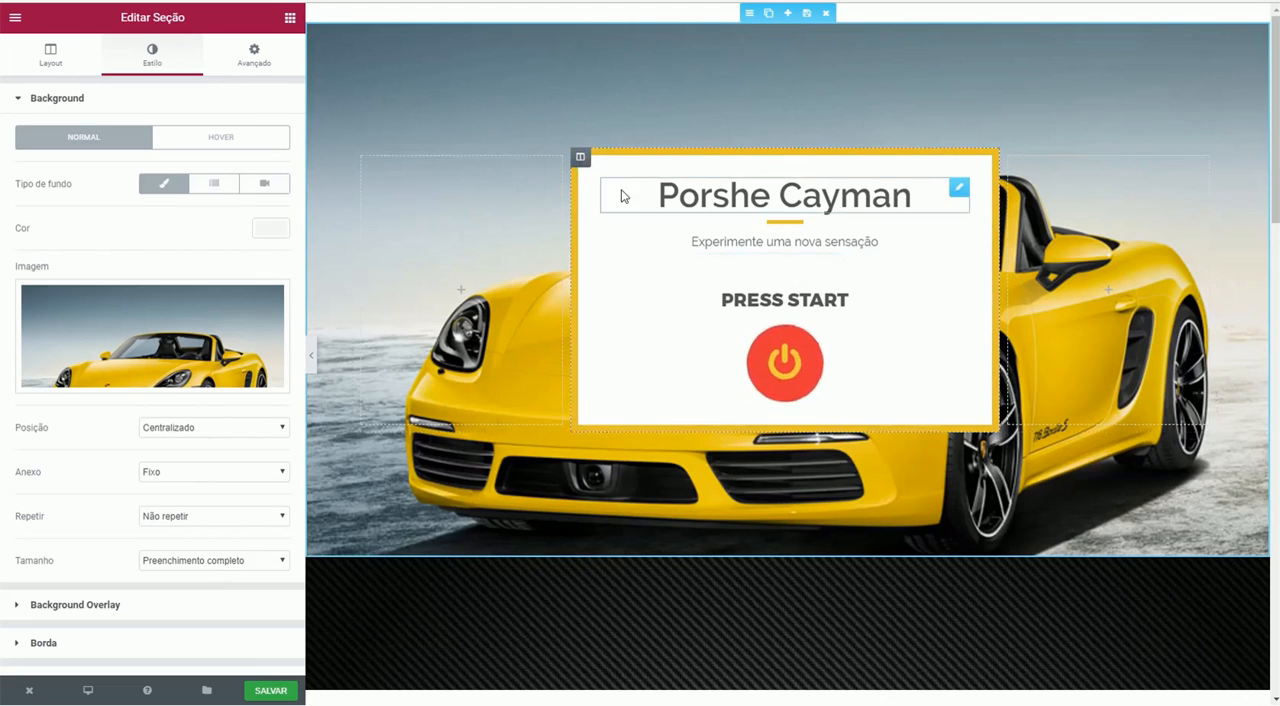
{"action": "left_click", "coordinate": [580, 157]}
{"action": "left_click", "coordinate": [151, 56]}
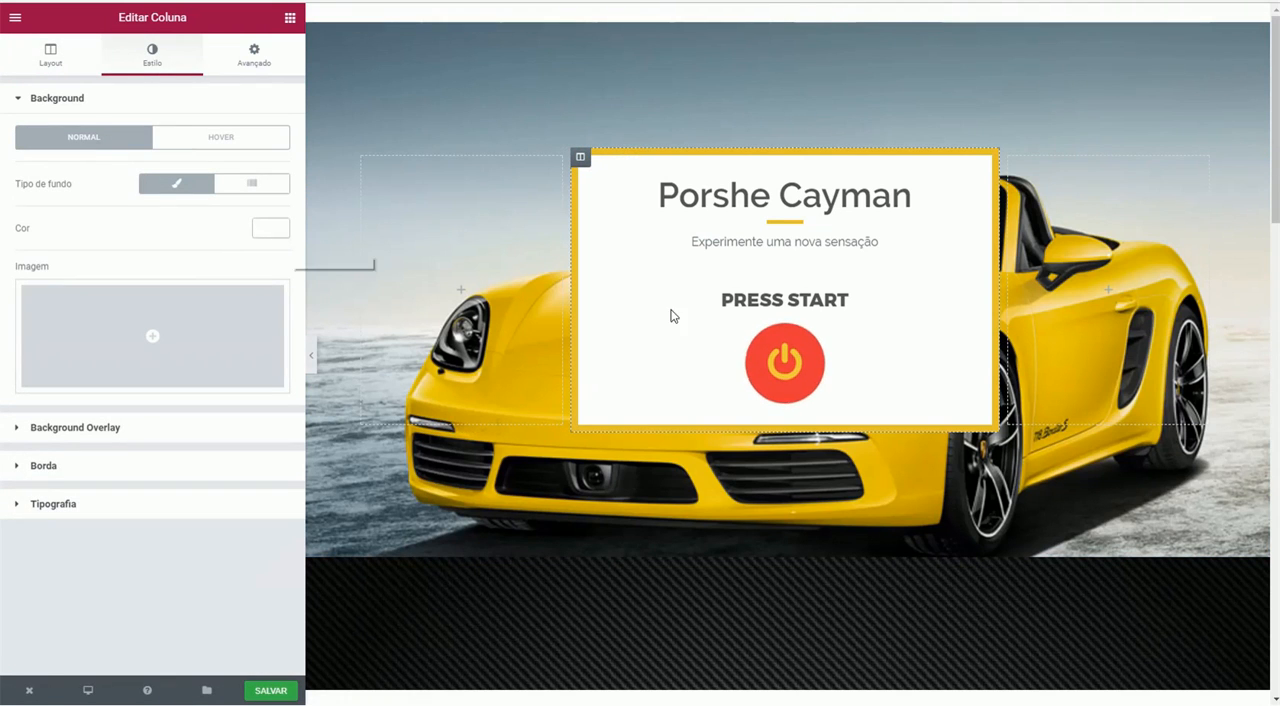
{"action": "left_click", "coordinate": [57, 466]}
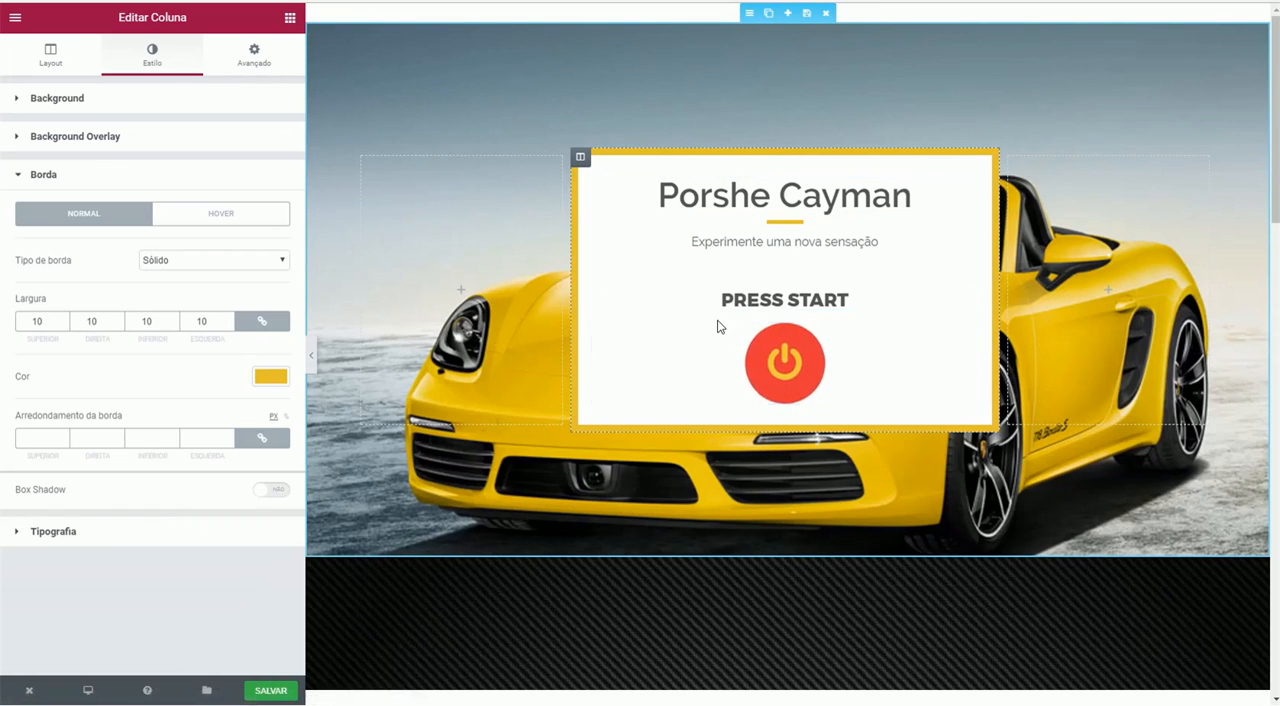
- Set the top margin of the hero's central Porshe Cayman column to 300 px
{"action": "left_click", "coordinate": [258, 60]}
{"action": "double_click", "coordinate": [22, 156]}
{"action": "type", "text": "300"}
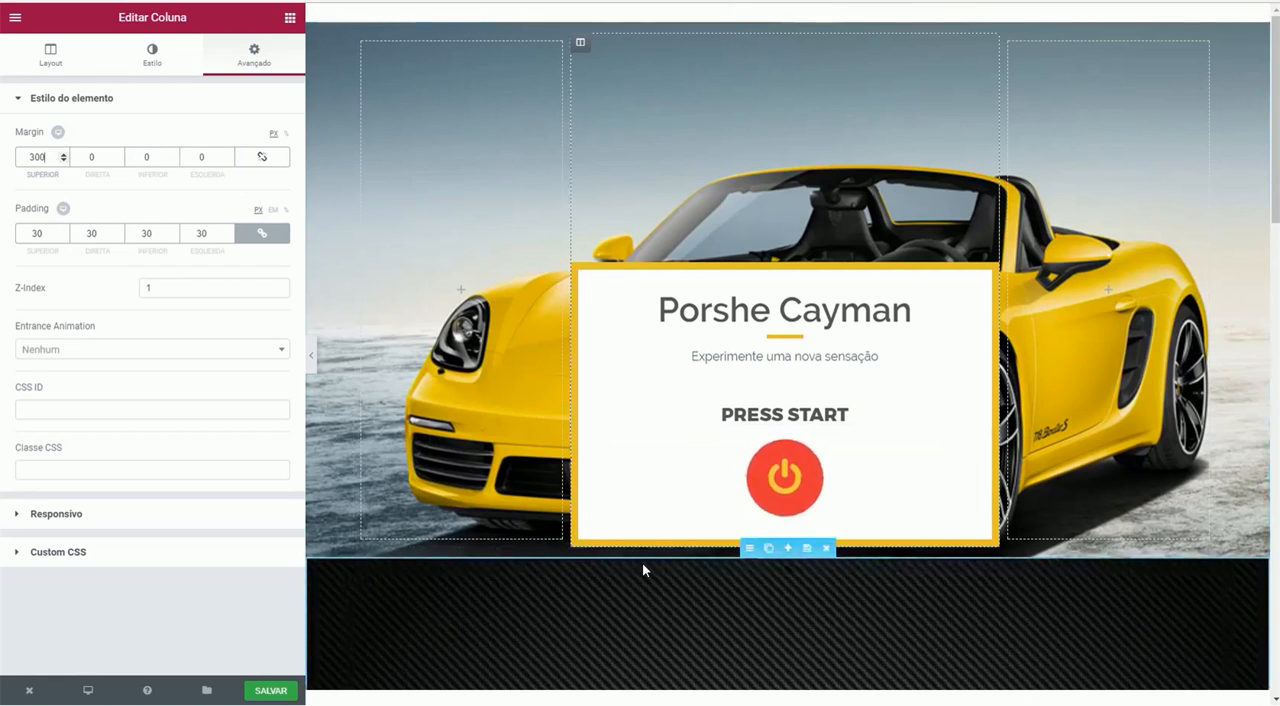
{"action": "scroll", "coordinate": [645, 620], "scroll_direction": "down", "scroll_amount": 2}
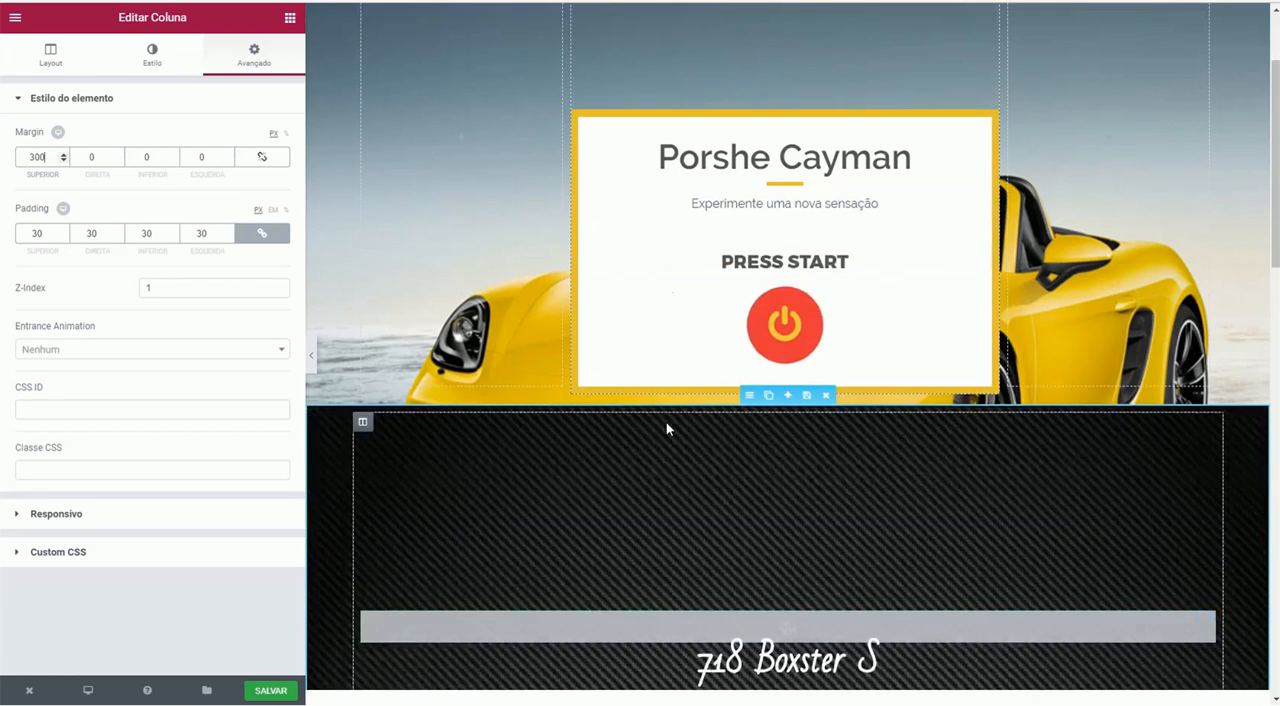
{"action": "scroll", "coordinate": [666, 422], "scroll_direction": "up", "scroll_amount": 2}
- Set the bottom margin of the Porshe Cayman column to -250 px so the card overlaps the section below
{"action": "double_click", "coordinate": [152, 157]}
{"action": "type", "text": "250"}
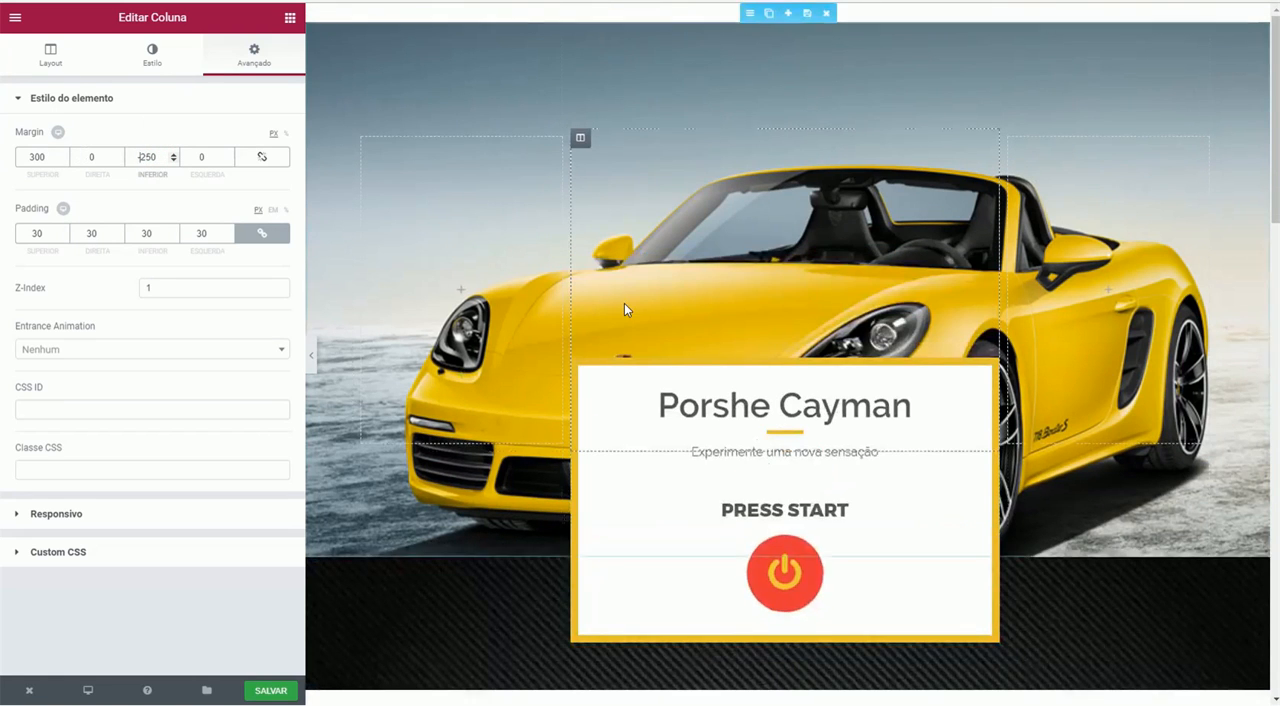
{"action": "scroll", "coordinate": [618, 360], "scroll_direction": "down", "scroll_amount": 3}
{"action": "type", "text": "-"}
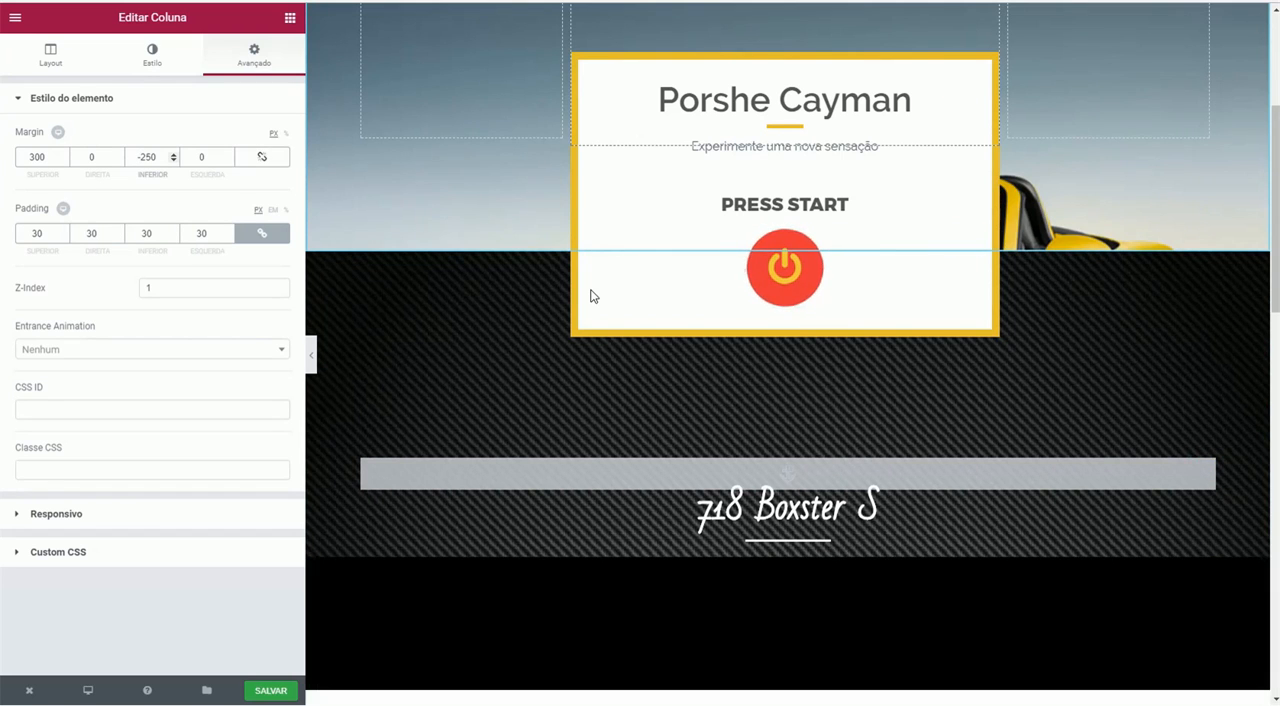
- Examine the background, border and margin settings of the white car's column in the overlapping cards section
{"action": "scroll", "coordinate": [591, 294], "scroll_direction": "down", "scroll_amount": 6}
{"action": "scroll", "coordinate": [591, 296], "scroll_direction": "down", "scroll_amount": 7}
{"action": "scroll", "coordinate": [591, 296], "scroll_direction": "up", "scroll_amount": 3}
{"action": "scroll", "coordinate": [591, 296], "scroll_direction": "down", "scroll_amount": 1}
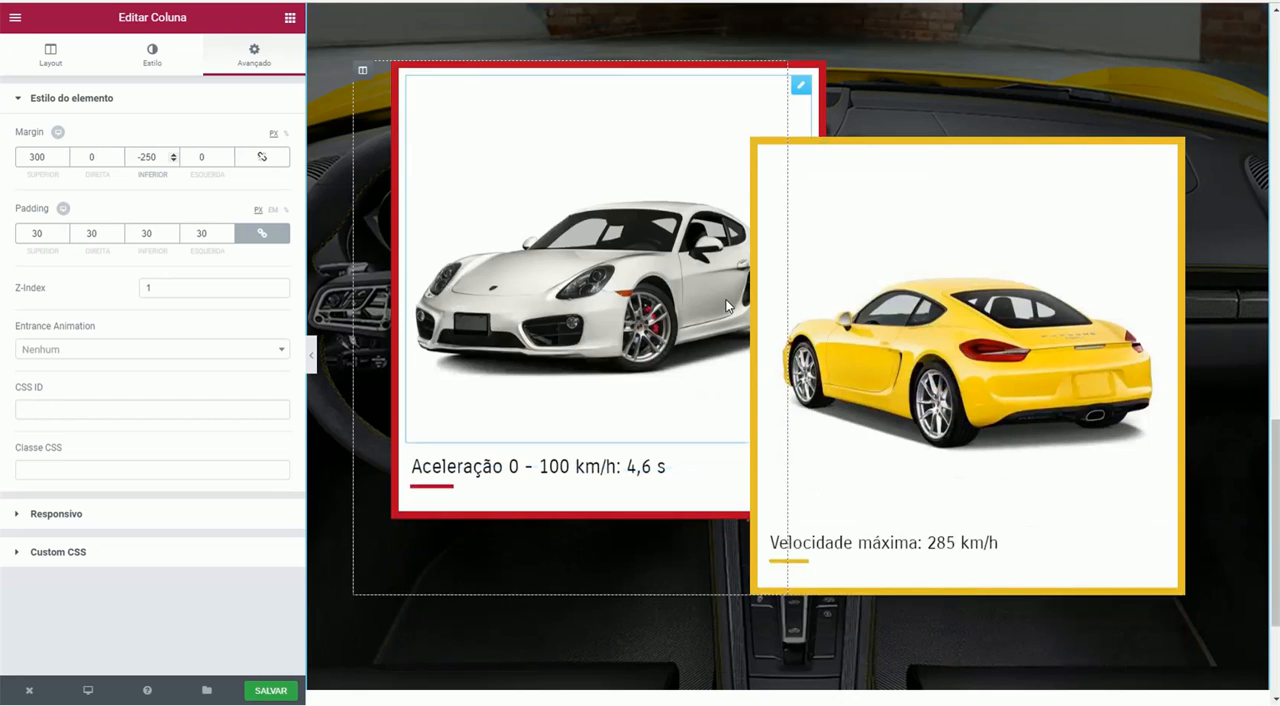
{"action": "left_click", "coordinate": [362, 71]}
{"action": "left_click", "coordinate": [151, 52]}
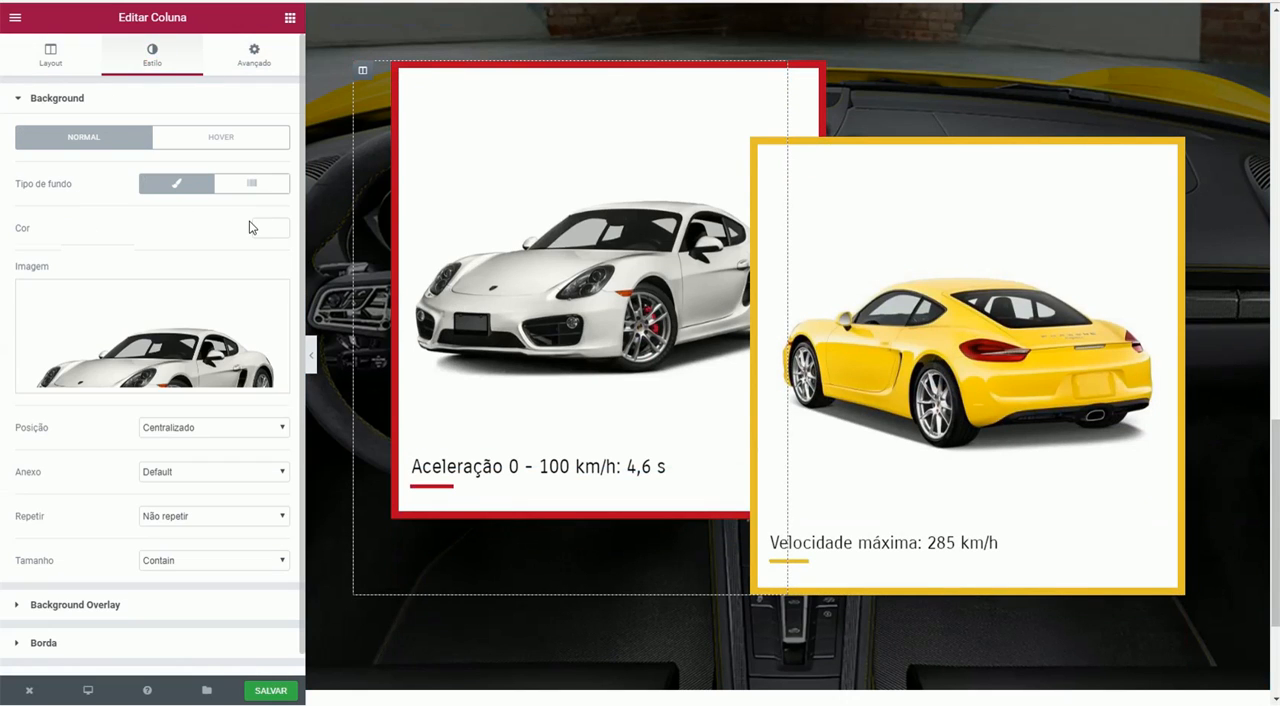
{"action": "mouse_move", "coordinate": [163, 351]}
{"action": "left_click", "coordinate": [72, 643]}
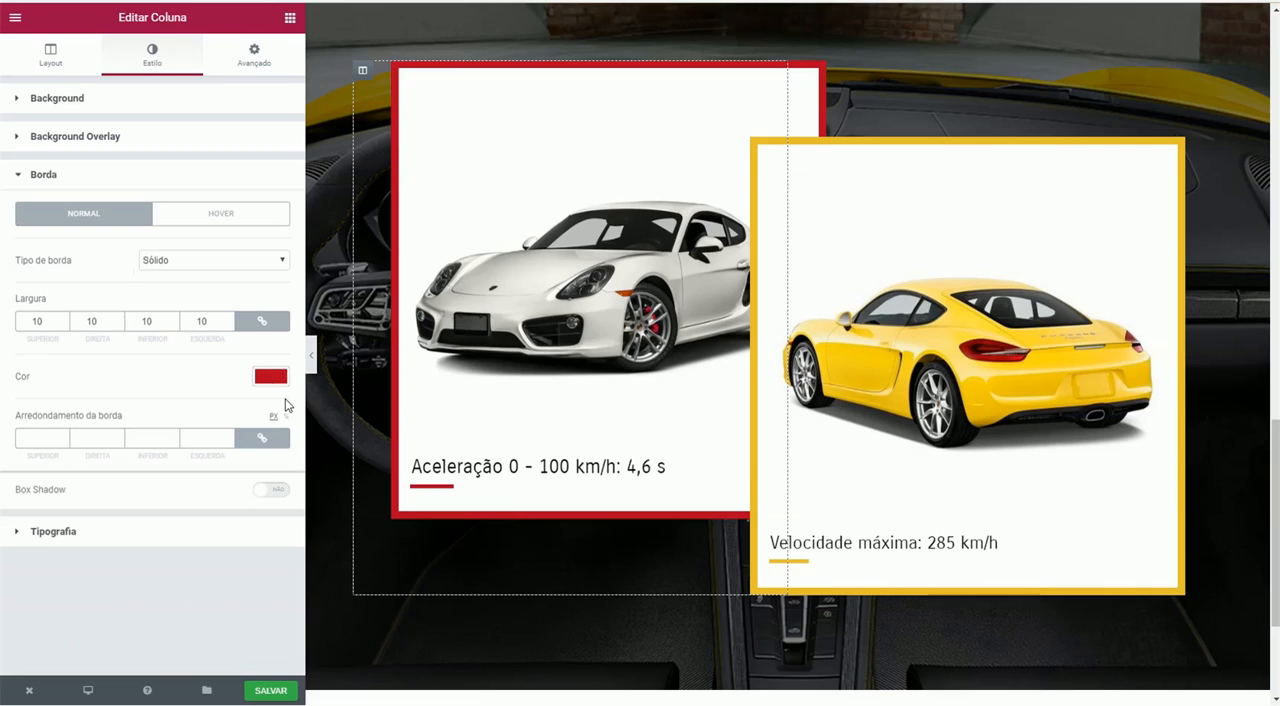
{"action": "left_click", "coordinate": [254, 55]}
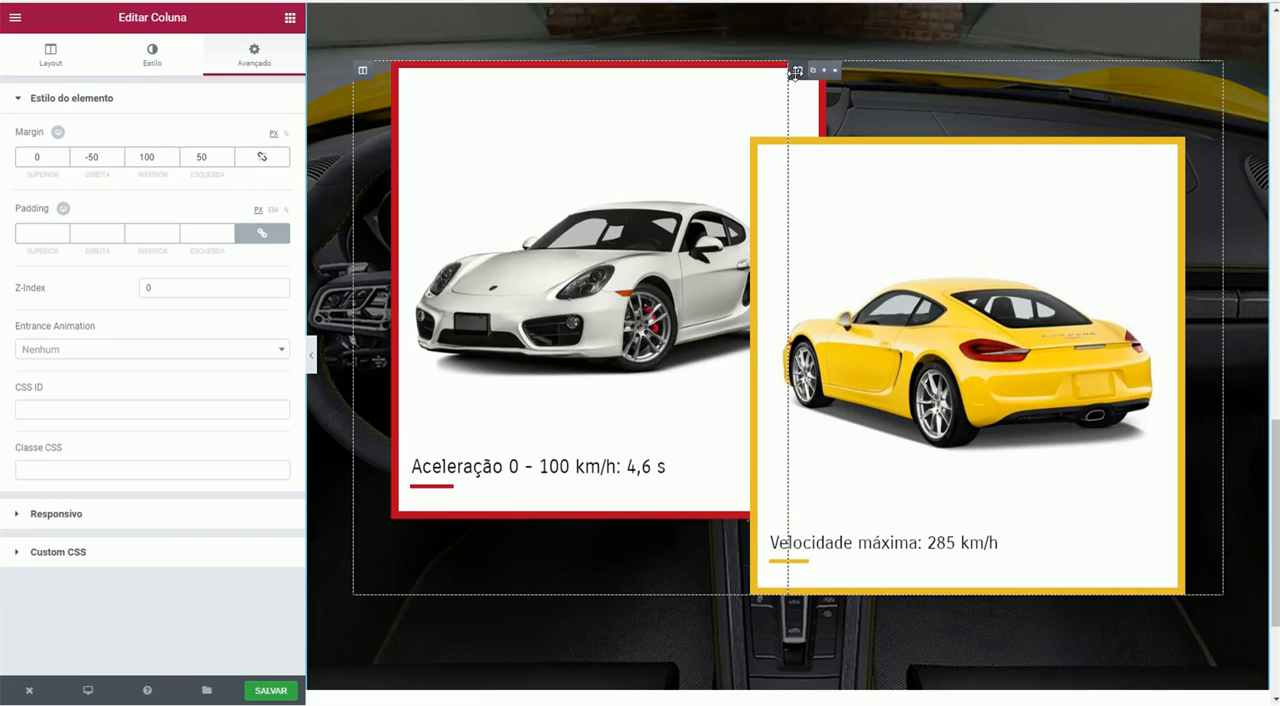
- Examine the yellow car column's background and margins, and compare them with the white car column's margins
{"action": "left_click", "coordinate": [796, 72]}
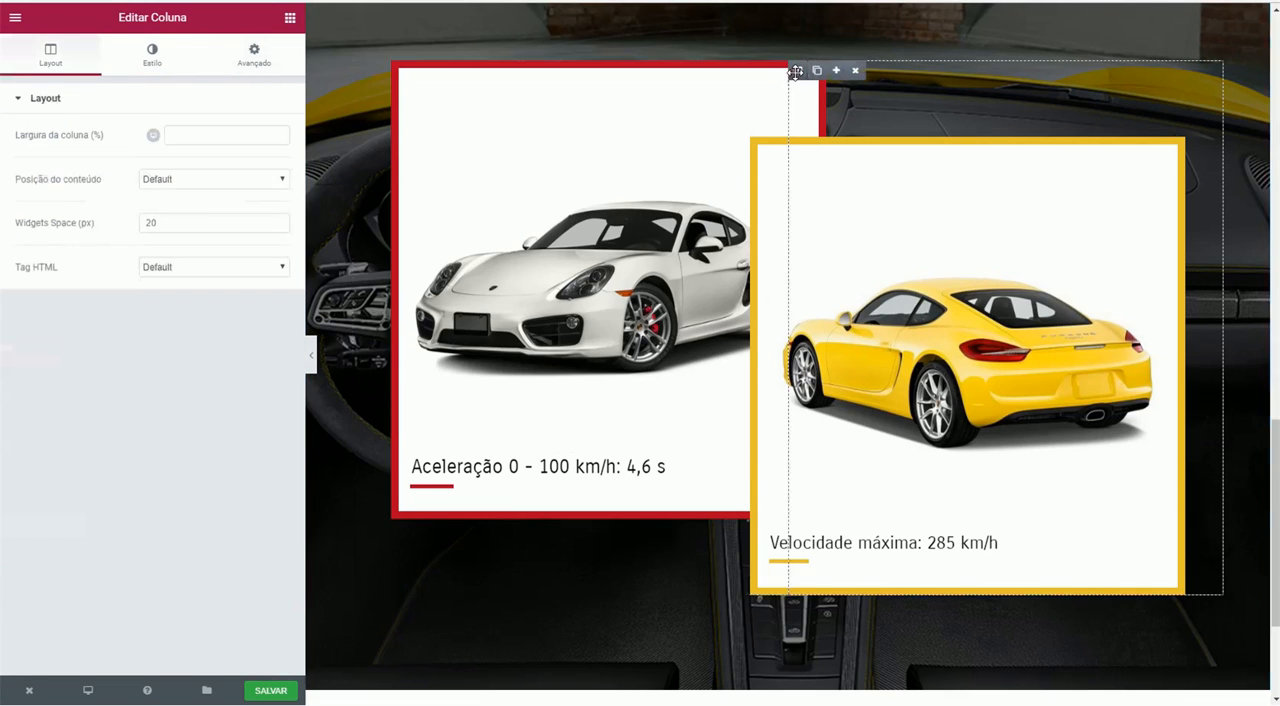
{"action": "left_click", "coordinate": [152, 57]}
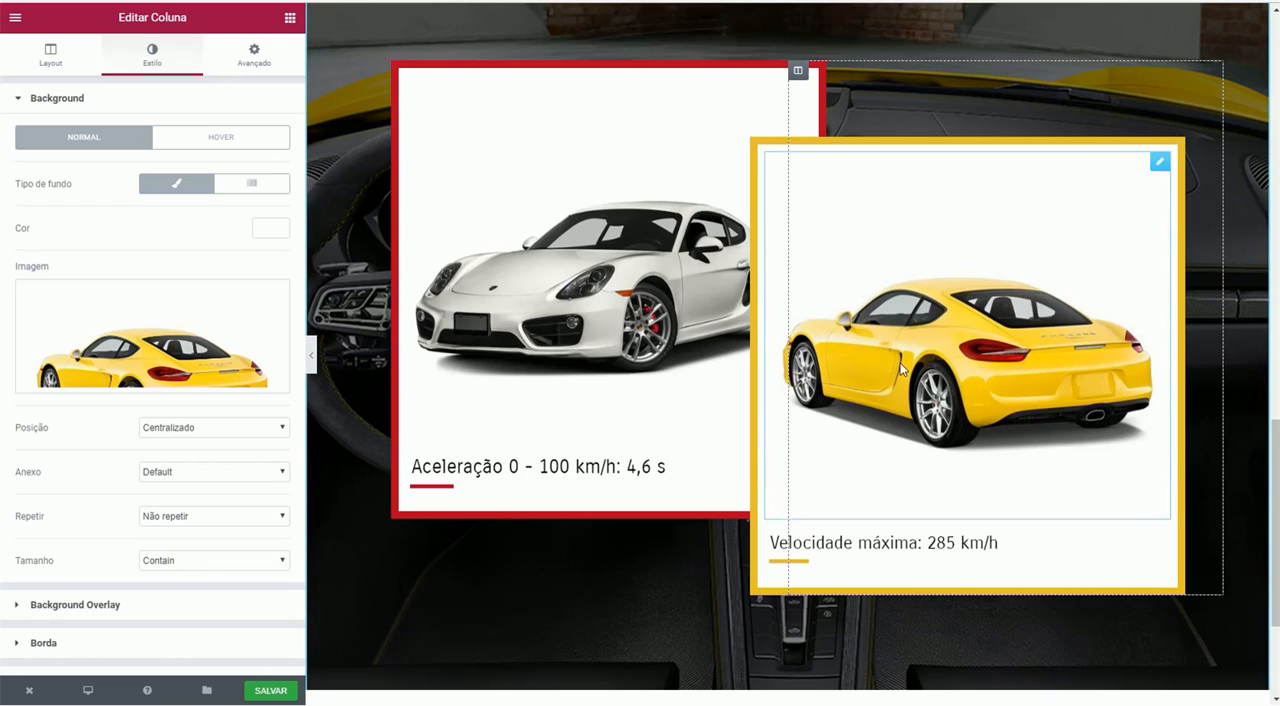
{"action": "mouse_move", "coordinate": [799, 71]}
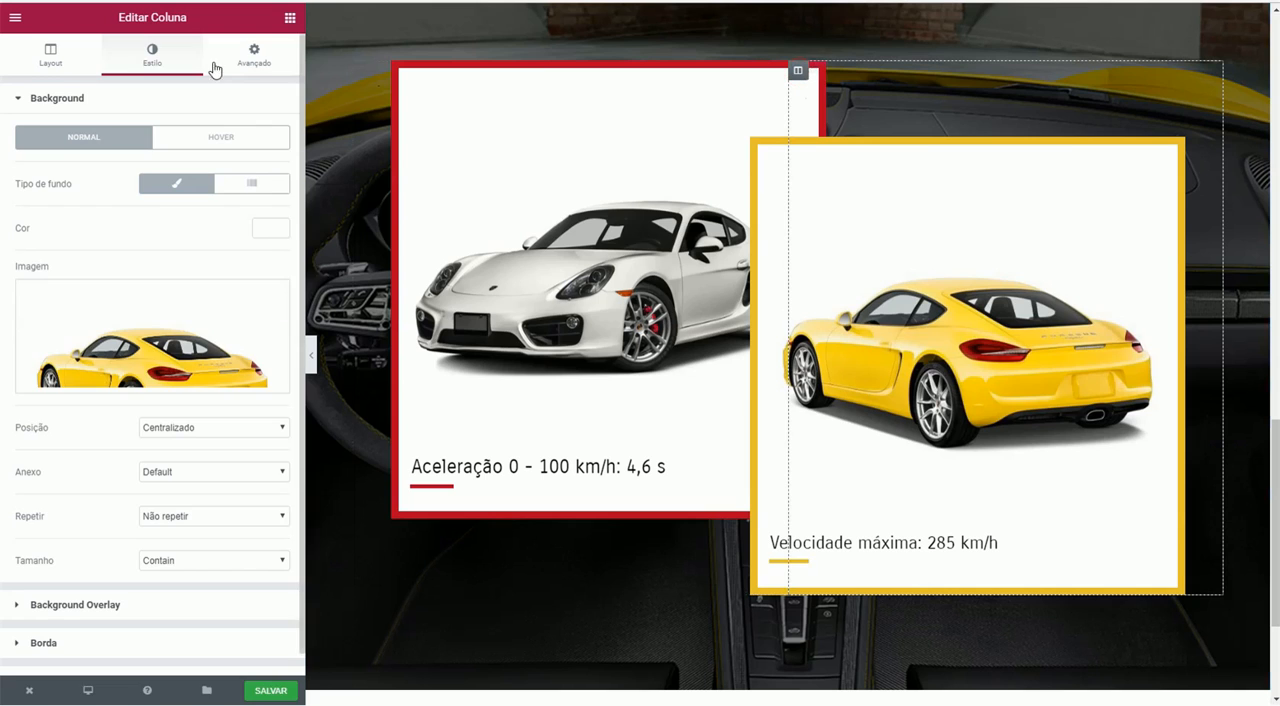
{"action": "left_click", "coordinate": [255, 57]}
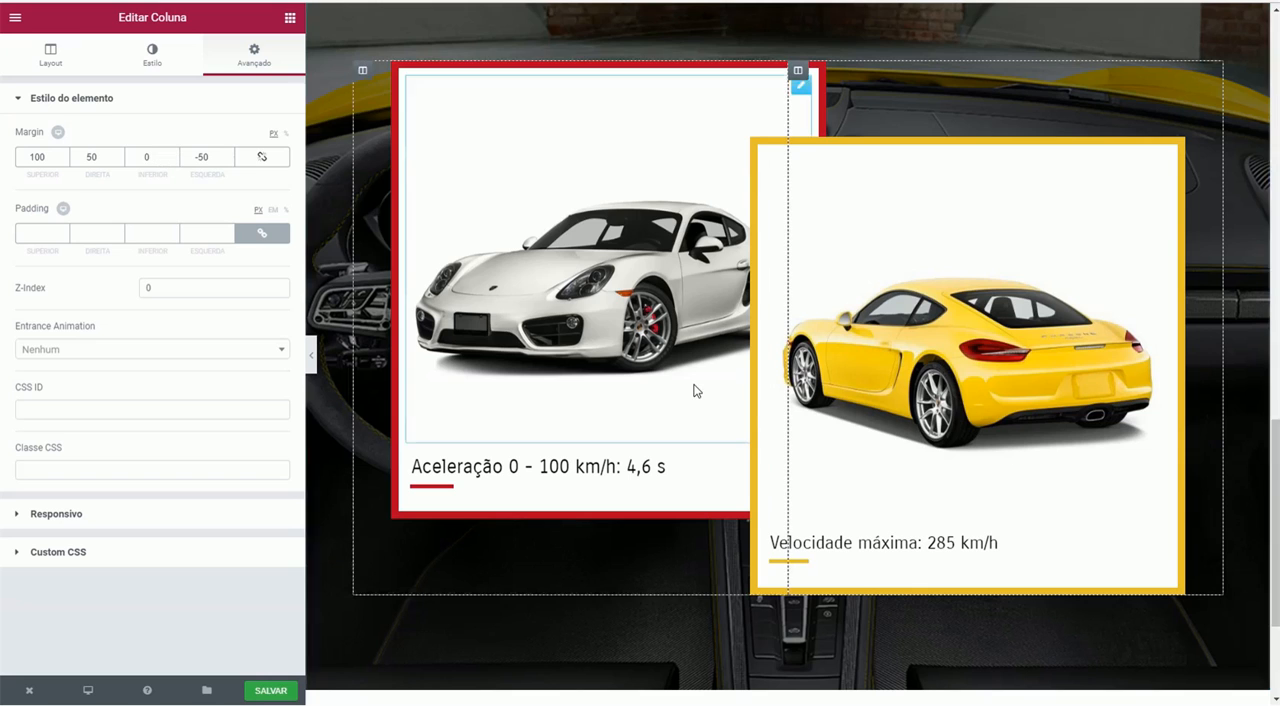
{"action": "left_click", "coordinate": [363, 72]}
{"action": "left_click", "coordinate": [256, 58]}
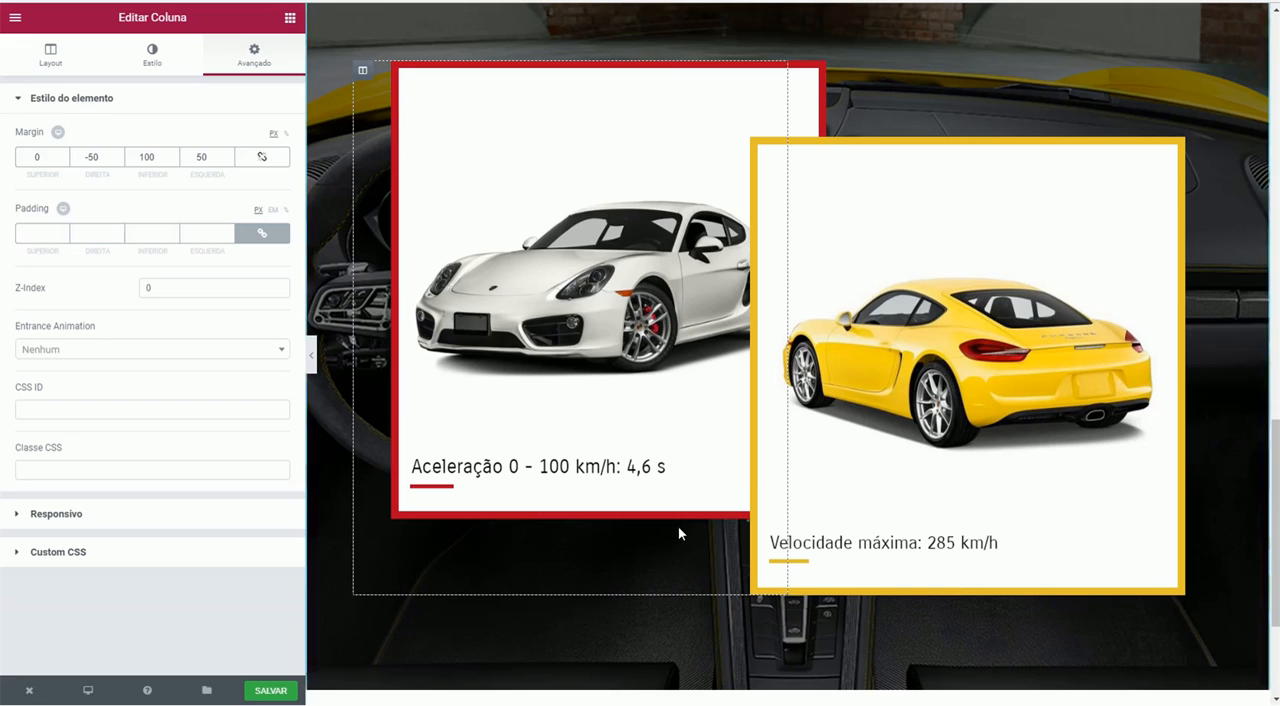
- Check how the Porshe Cayman card overlaps the dark section below it, and return to the two car cards
{"action": "scroll", "coordinate": [678, 512], "scroll_direction": "up", "scroll_amount": 10}
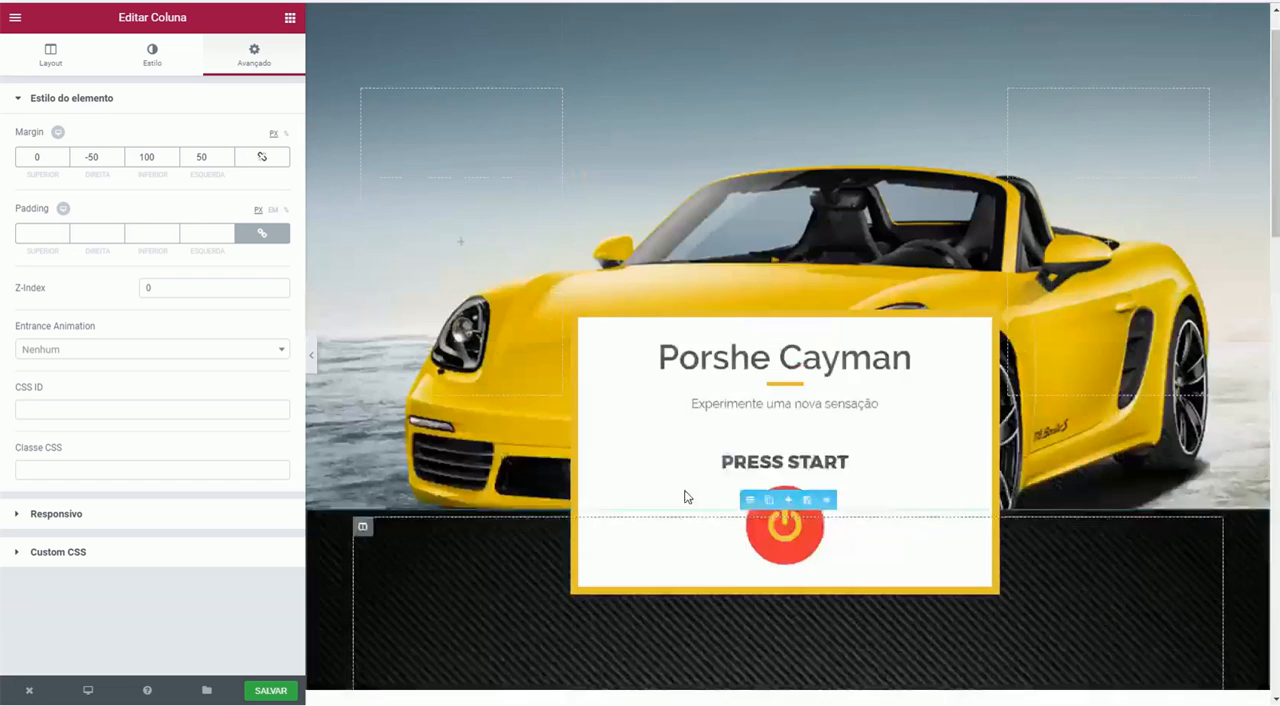
{"action": "scroll", "coordinate": [672, 440], "scroll_direction": "down", "scroll_amount": 2}
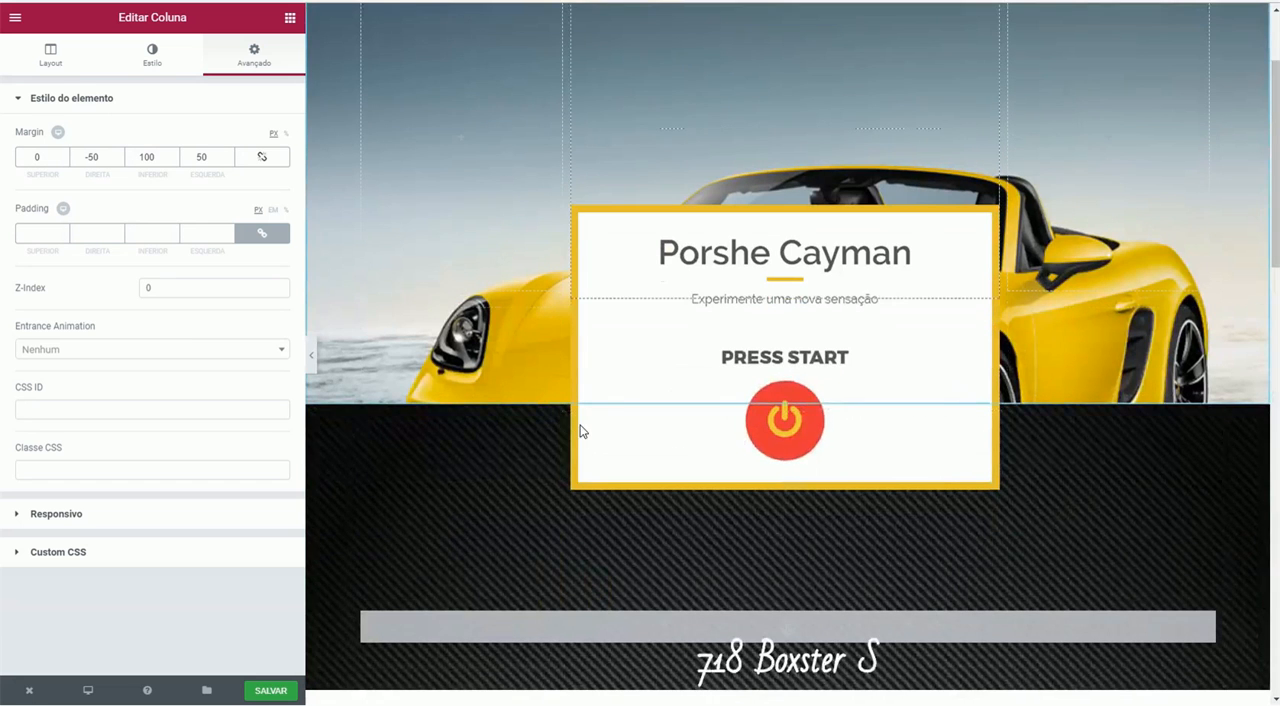
{"action": "scroll", "coordinate": [731, 232], "scroll_direction": "up", "scroll_amount": 2}
{"action": "scroll", "coordinate": [729, 228], "scroll_direction": "down", "scroll_amount": 2}
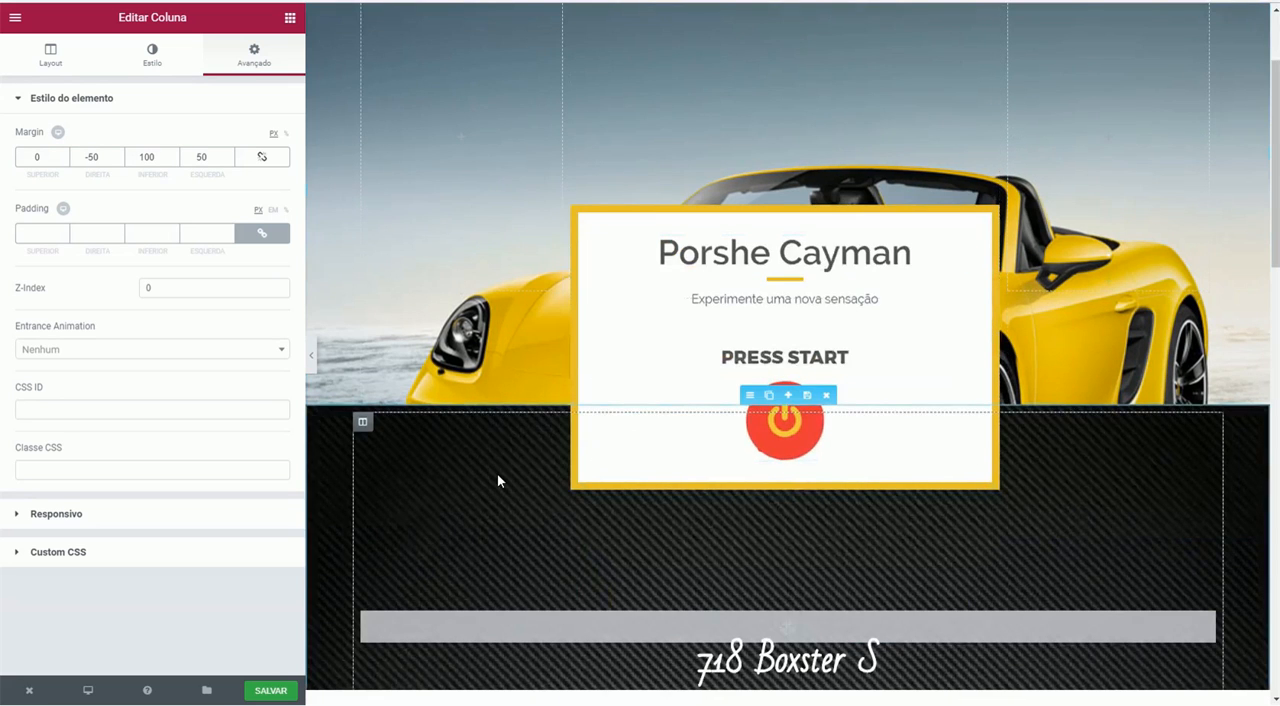
{"action": "scroll", "coordinate": [568, 426], "scroll_direction": "down", "scroll_amount": 7}
{"action": "scroll", "coordinate": [568, 431], "scroll_direction": "down", "scroll_amount": 10}
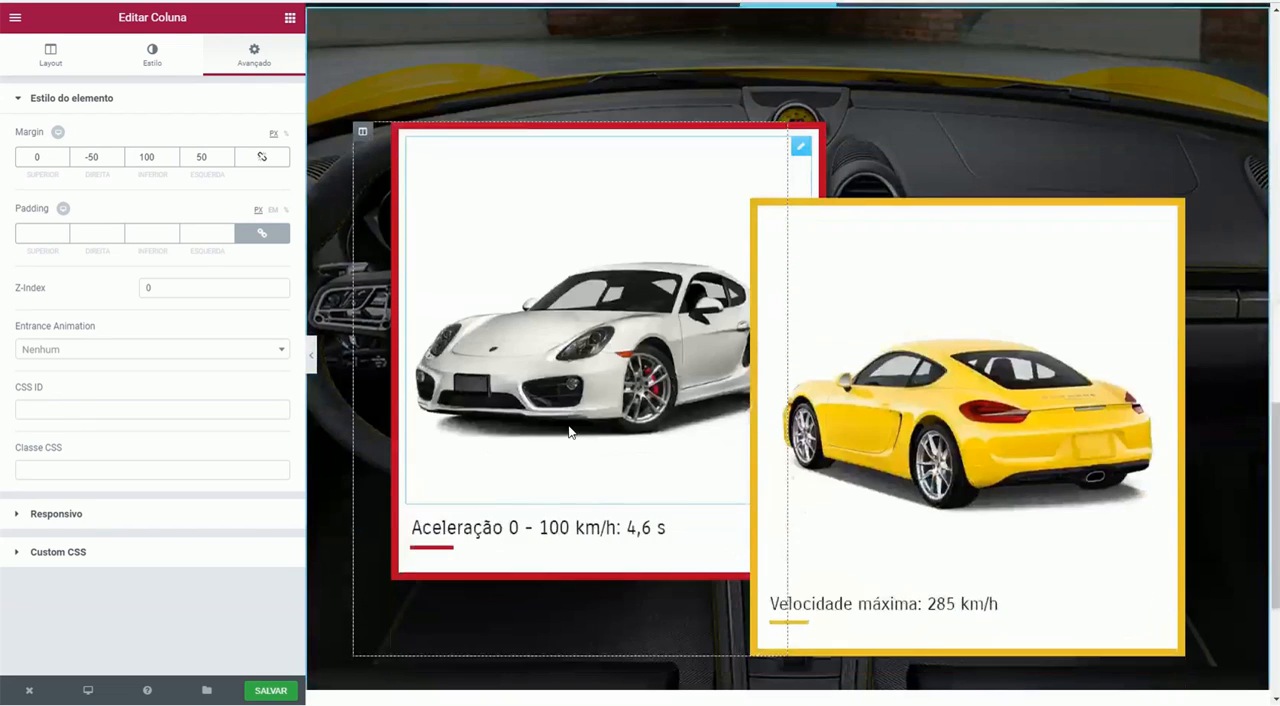
- Try a bottom margin of -100 px on the white car's column, and restore it to 100 px
{"action": "left_click", "coordinate": [139, 155]}
{"action": "type", "text": "-"}
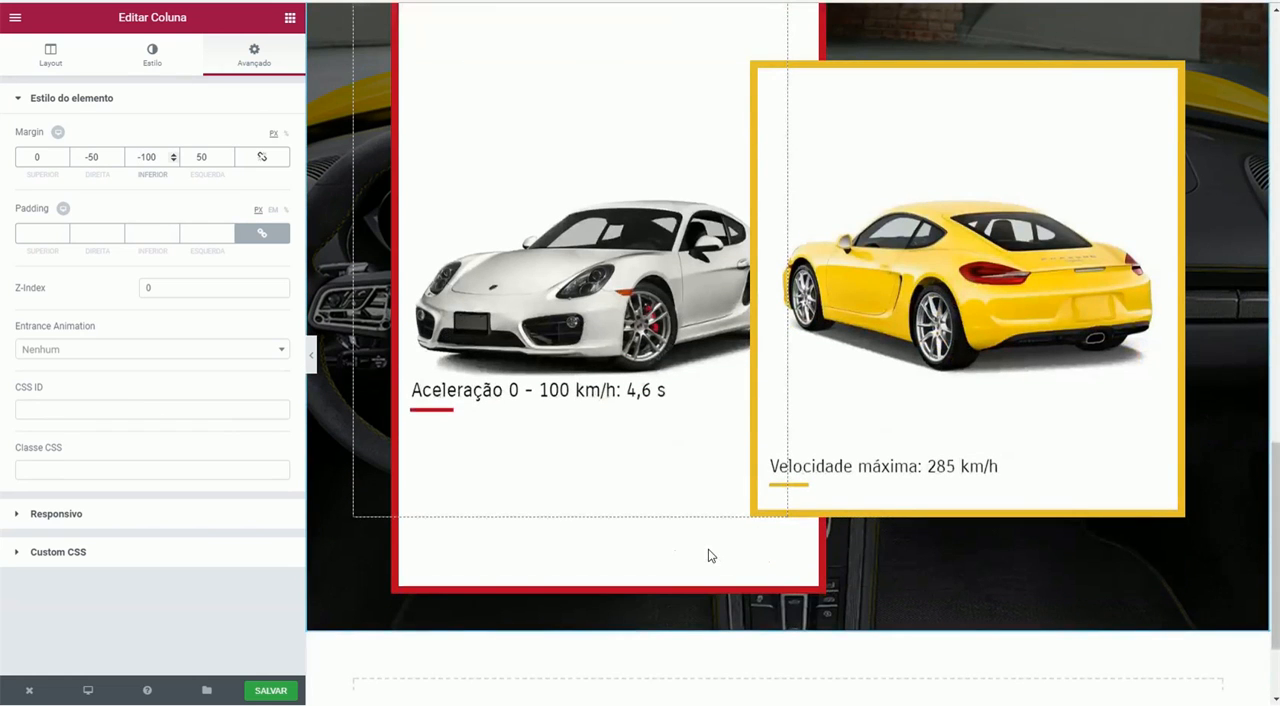
{"action": "double_click", "coordinate": [147, 157]}
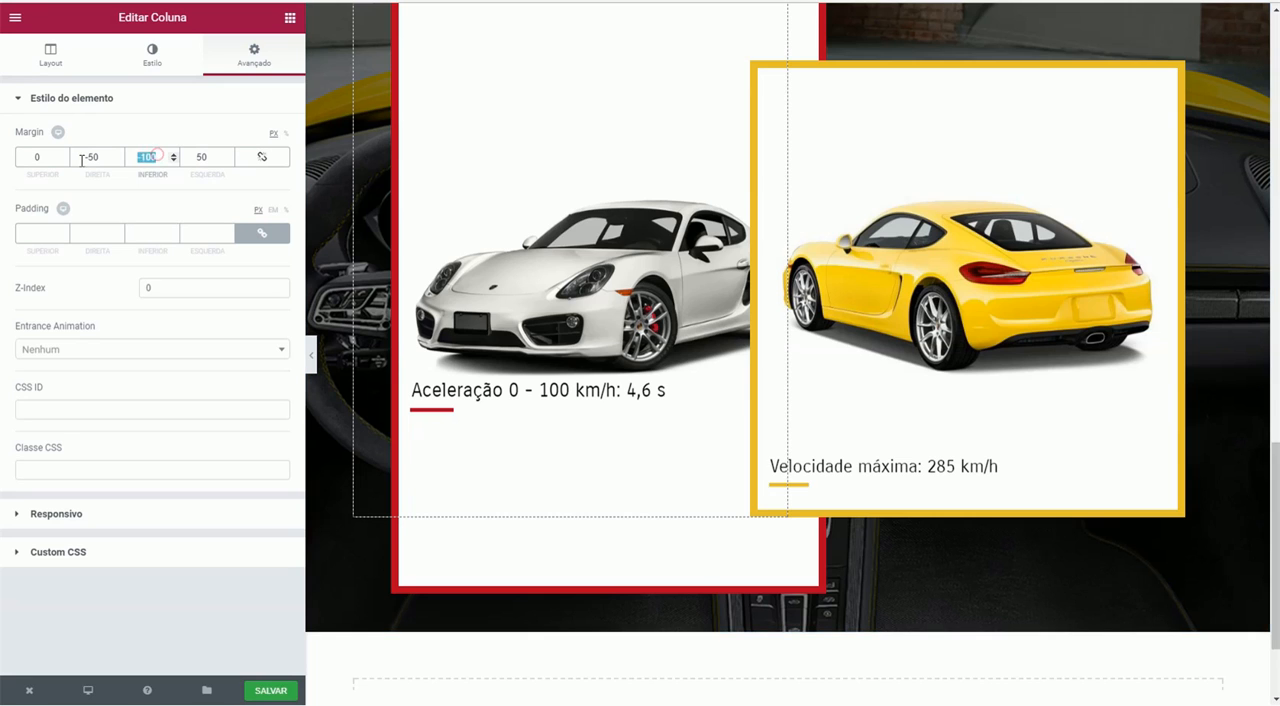
{"action": "type", "text": "100"}
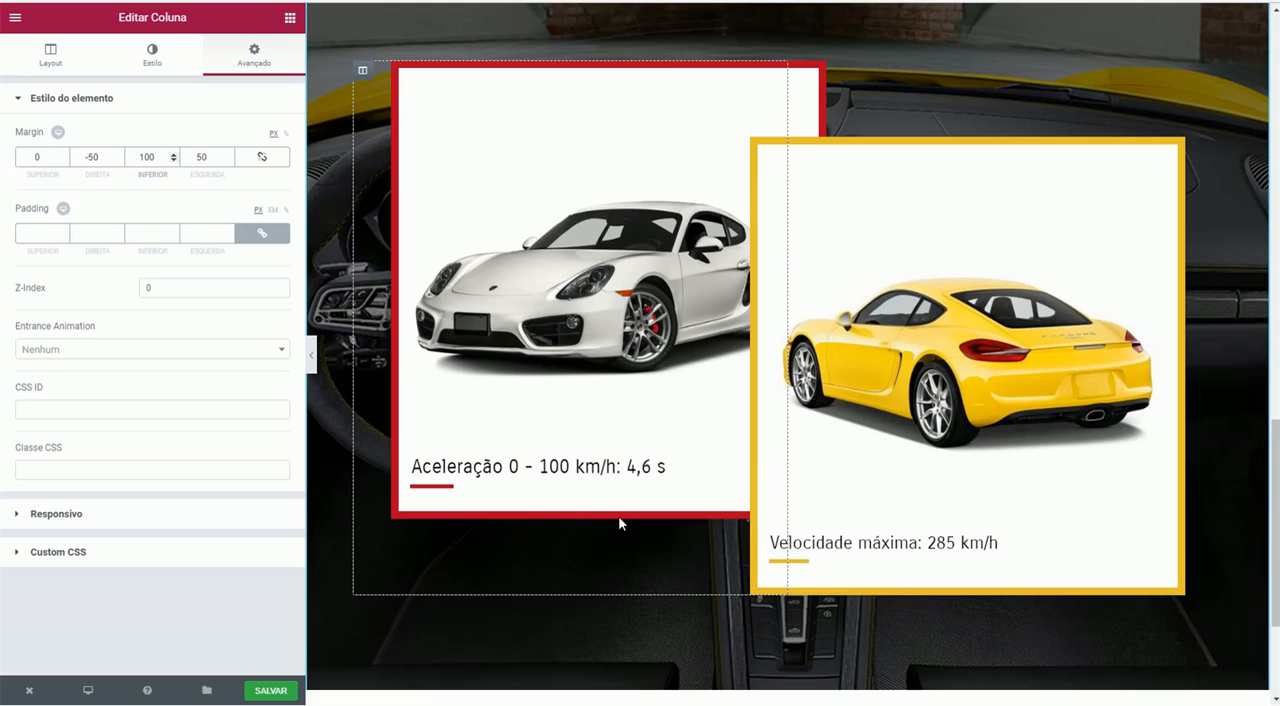
- Set the bottom margin of the white car's column to -100 px and check the card's extent
{"action": "left_click", "coordinate": [142, 160]}
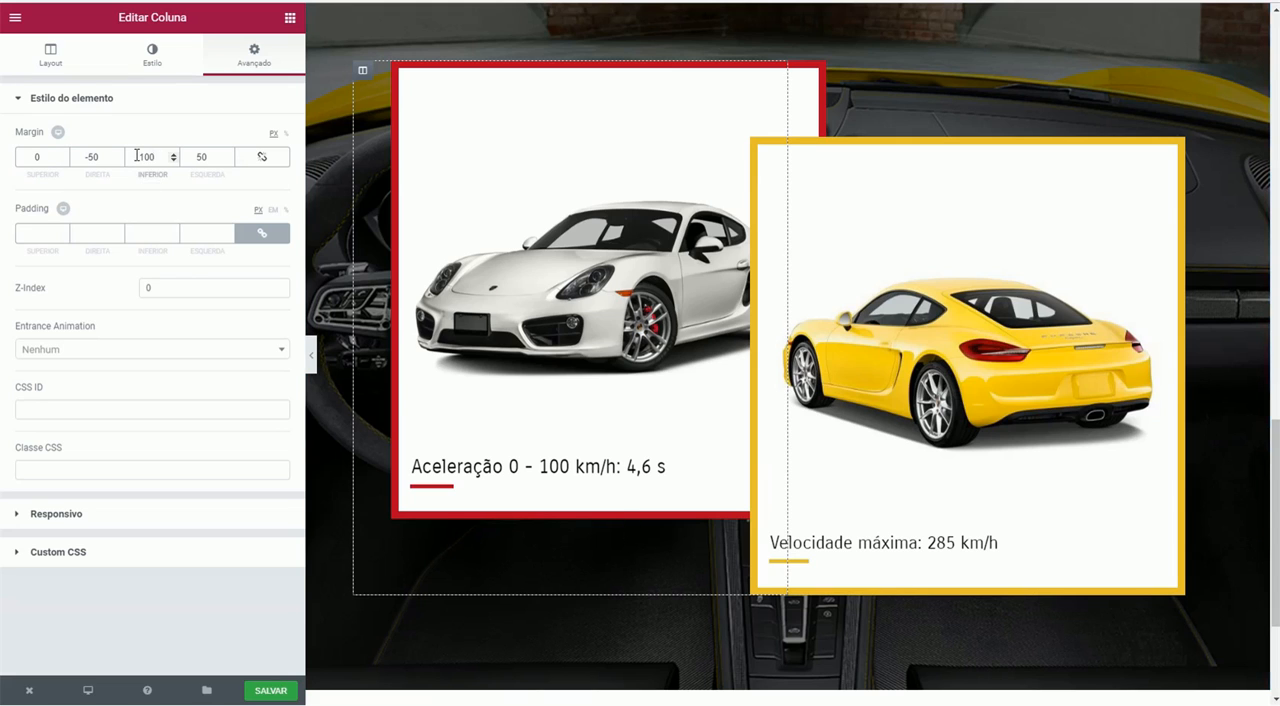
{"action": "type", "text": "-"}
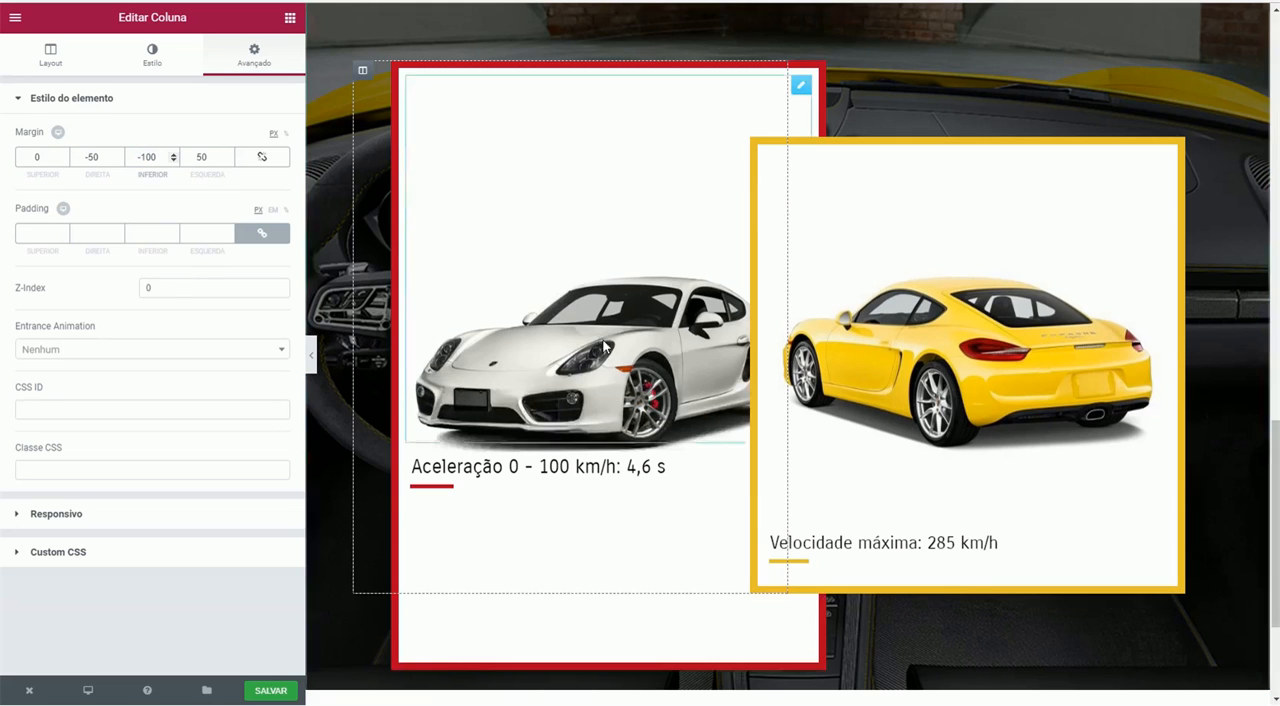
{"action": "scroll", "coordinate": [686, 491], "scroll_direction": "down", "scroll_amount": 1}
{"action": "scroll", "coordinate": [703, 520], "scroll_direction": "up", "scroll_amount": 1}
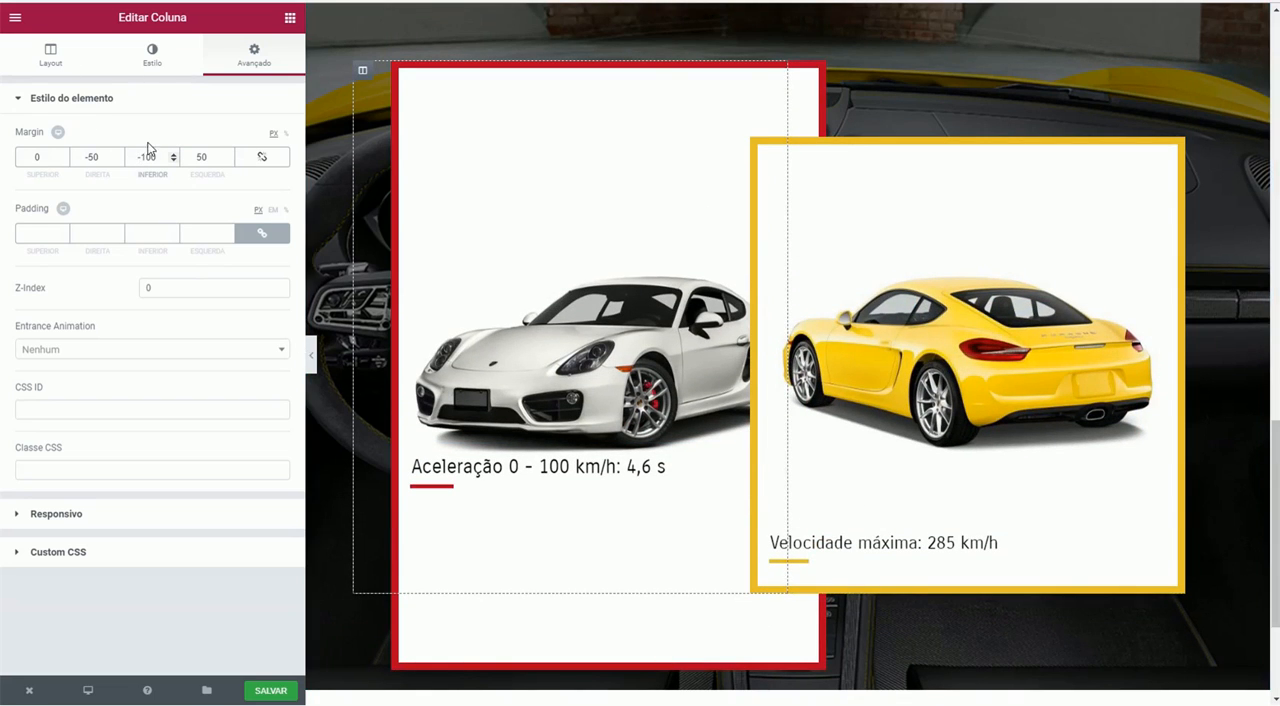
- Set the bottom margin of the white car's column to 100 px
{"action": "left_click_drag", "start_coordinate": [160, 157], "coordinate": [79, 157]}
{"action": "type", "text": "100"}
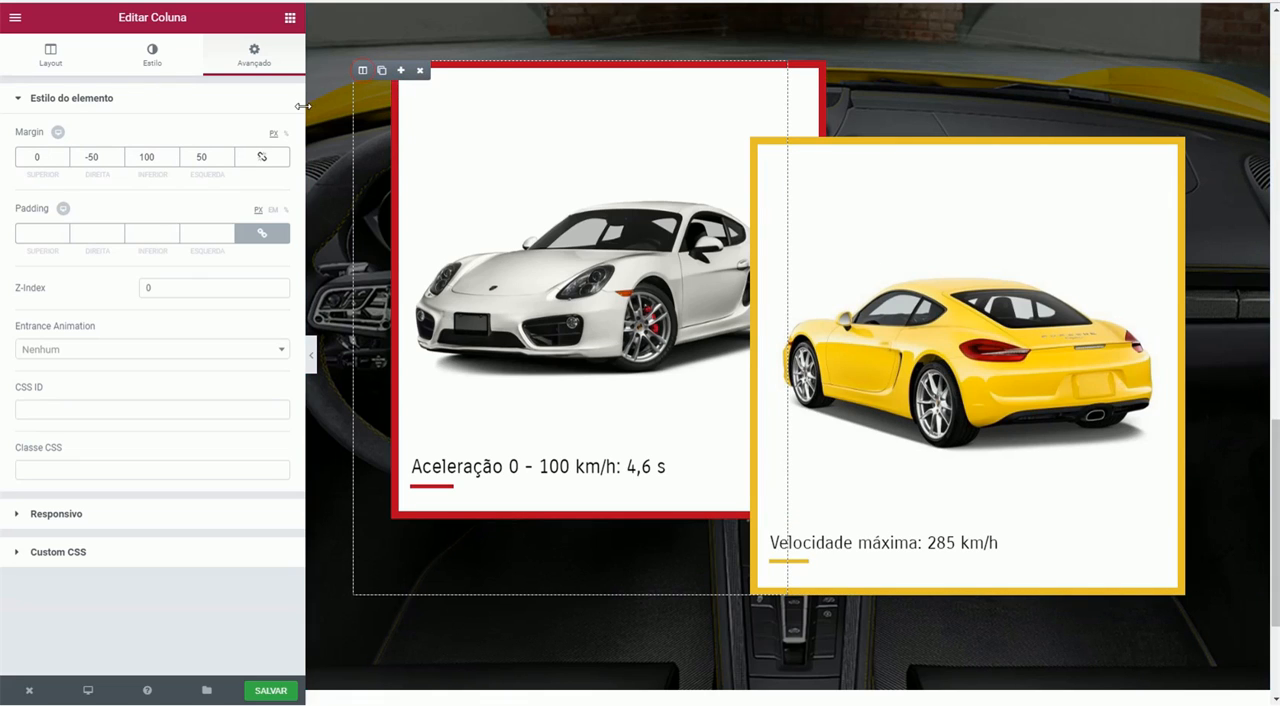
- Try a z-index of 1 on the white car's column to bring it in front of the yellow car, and restore it to 0
{"action": "left_click", "coordinate": [146, 287]}
{"action": "type", "text": "1"}
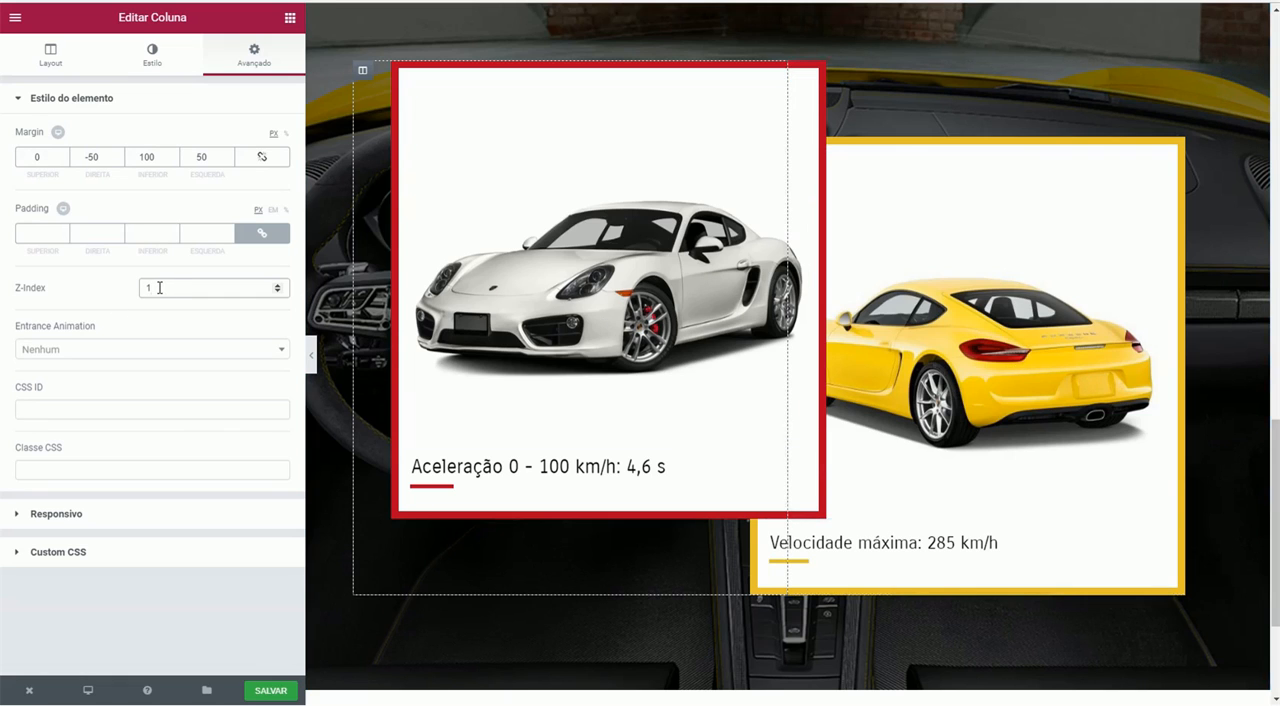
{"action": "key", "text": "ctrl+a"}
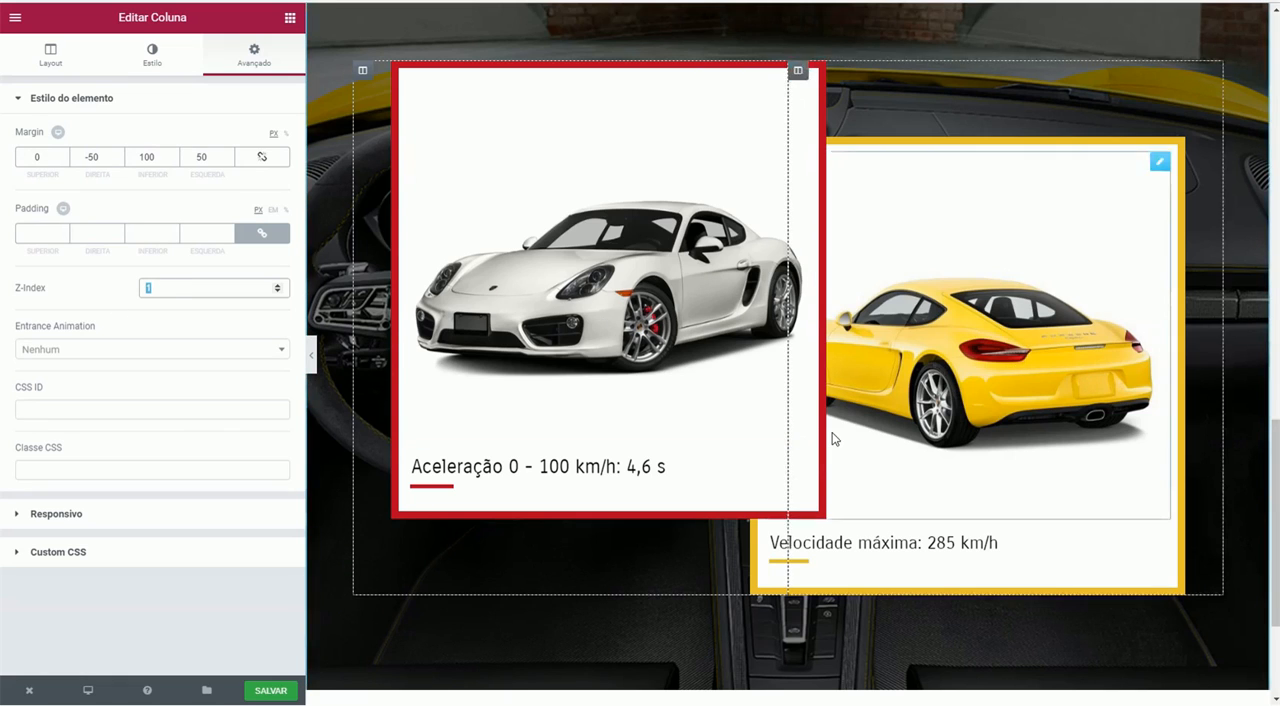
{"action": "type", "text": "0"}
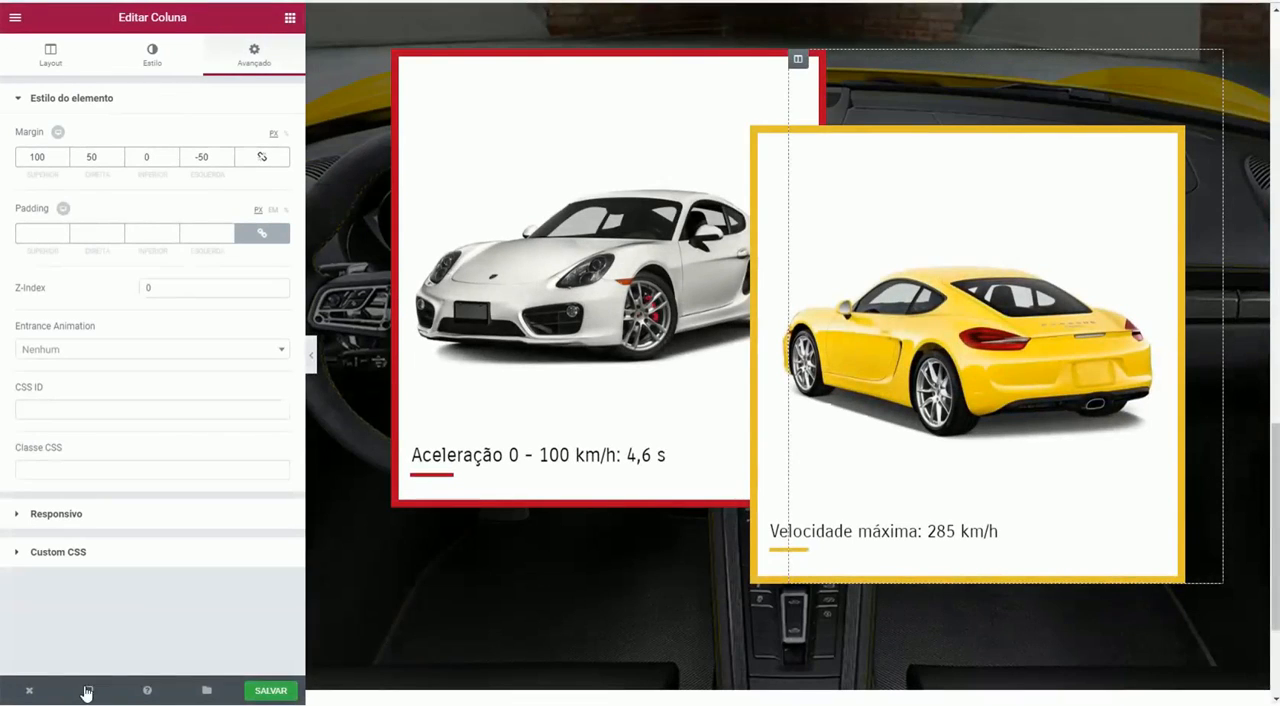
- Switch to the mobile preview and unlink the white car column's mobile margins so that all four are 0
{"action": "left_click", "coordinate": [88, 690]}
{"action": "left_click", "coordinate": [80, 652]}
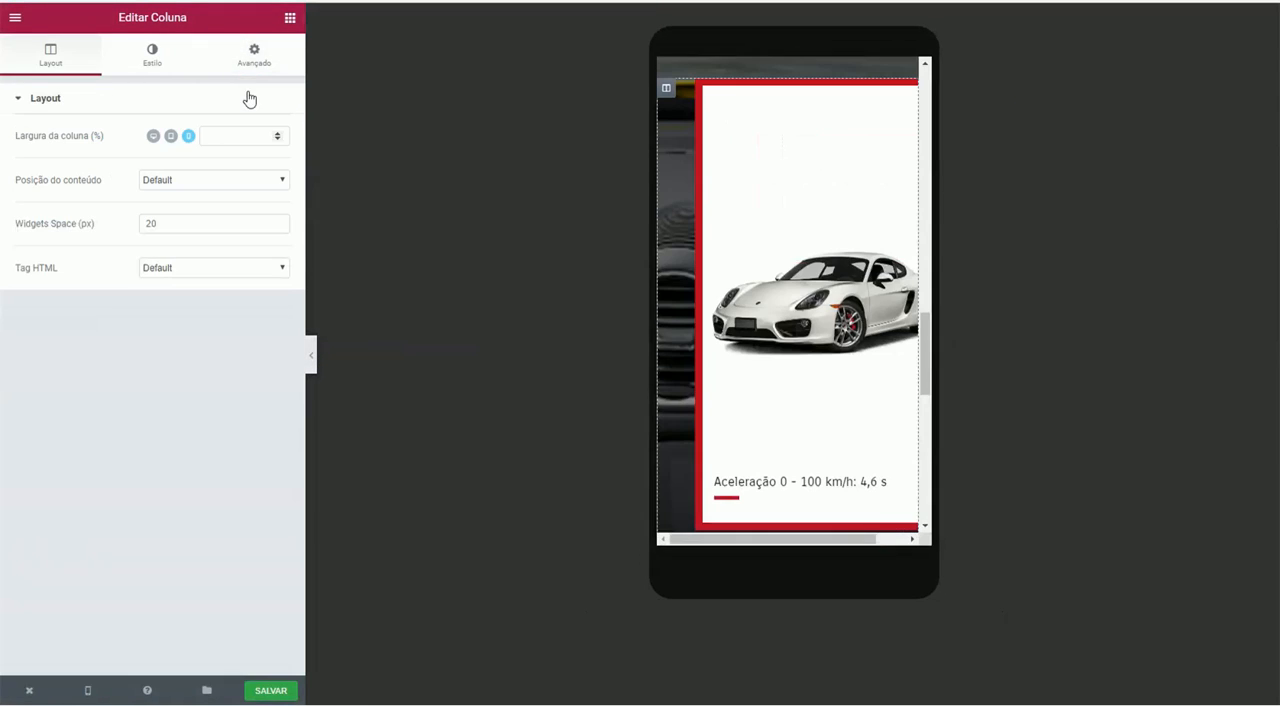
{"action": "left_click", "coordinate": [252, 57]}
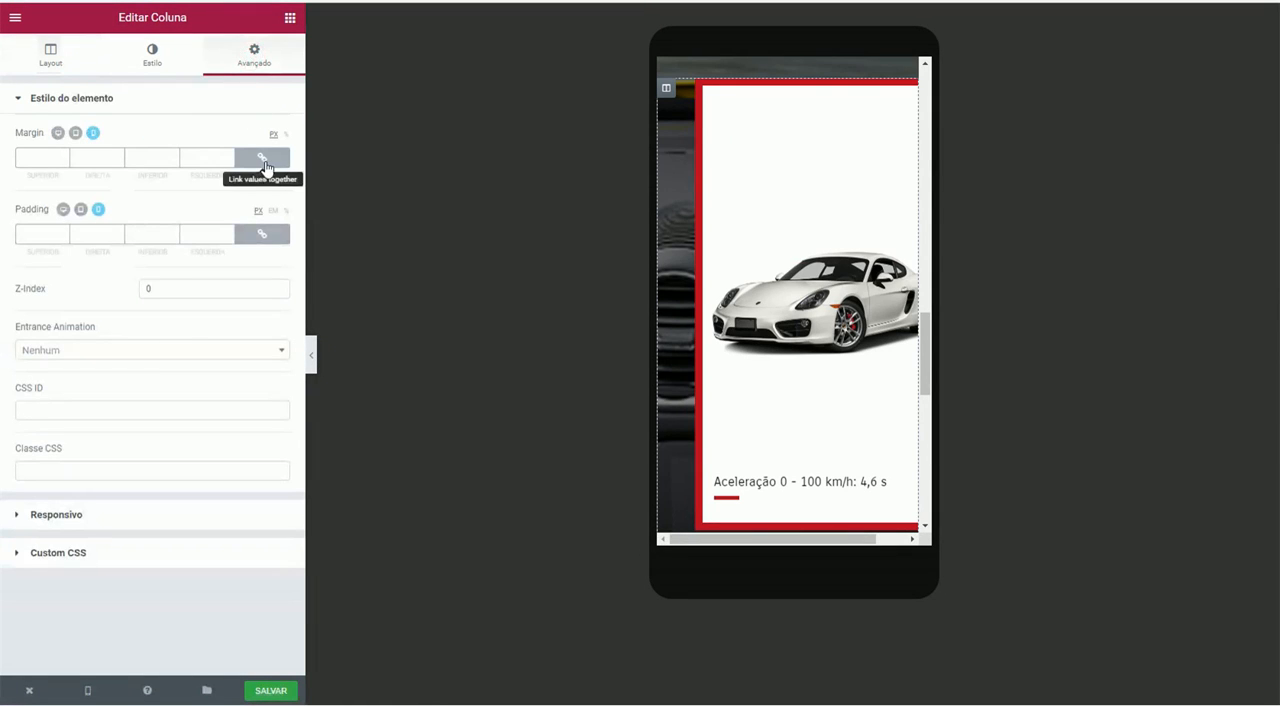
{"action": "left_click", "coordinate": [262, 157]}
- Unlink the yellow car column's mobile margins so that all four are 0
{"action": "scroll", "coordinate": [797, 339], "scroll_direction": "down", "scroll_amount": 4}
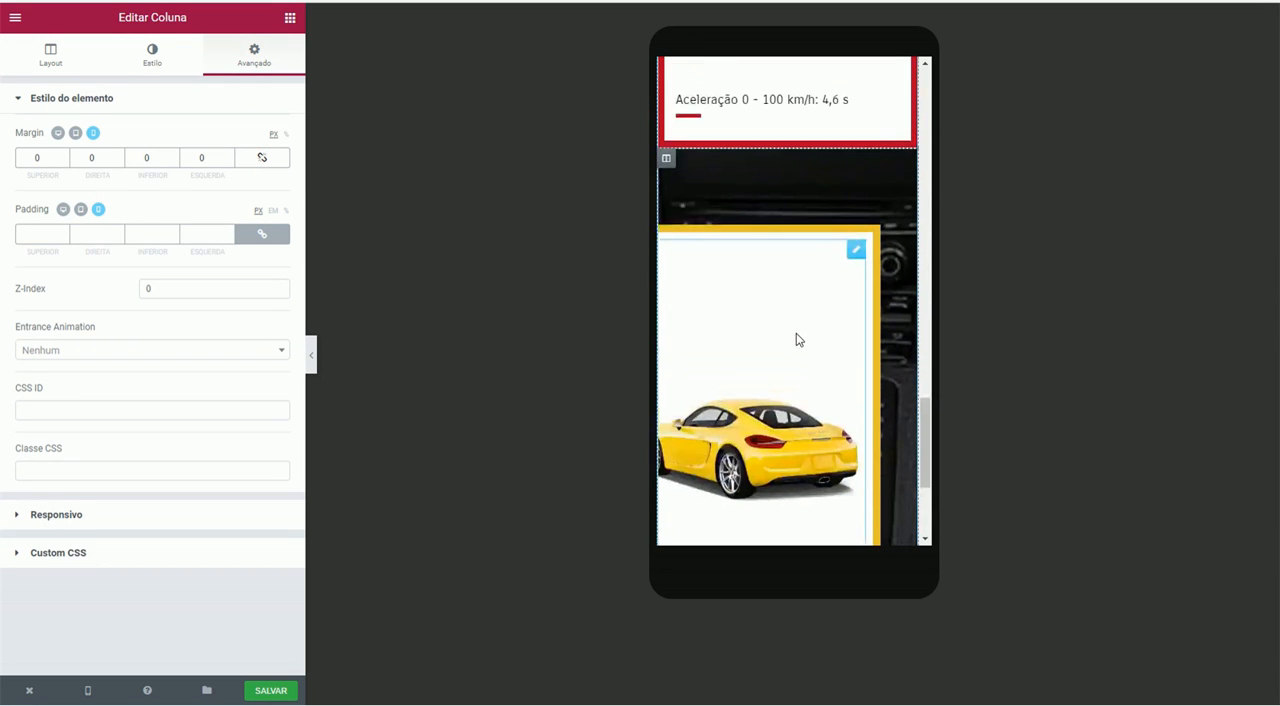
{"action": "left_click", "coordinate": [667, 162]}
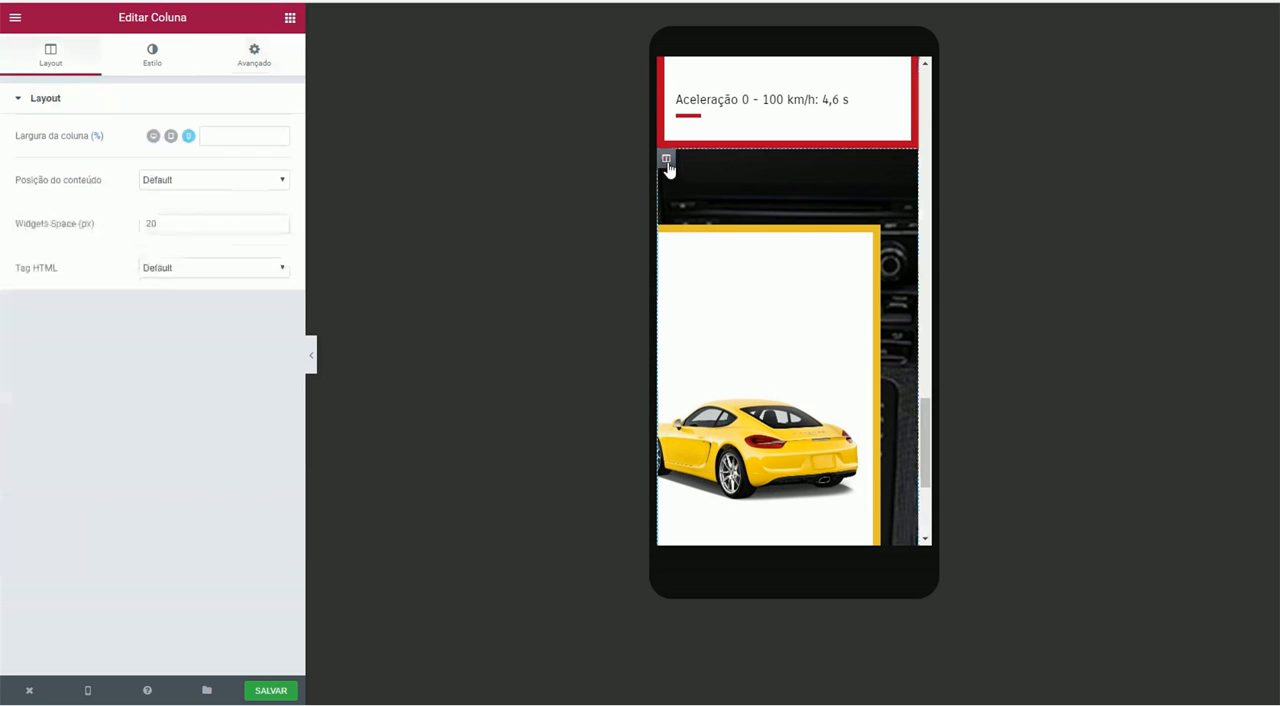
{"action": "left_click", "coordinate": [254, 58]}
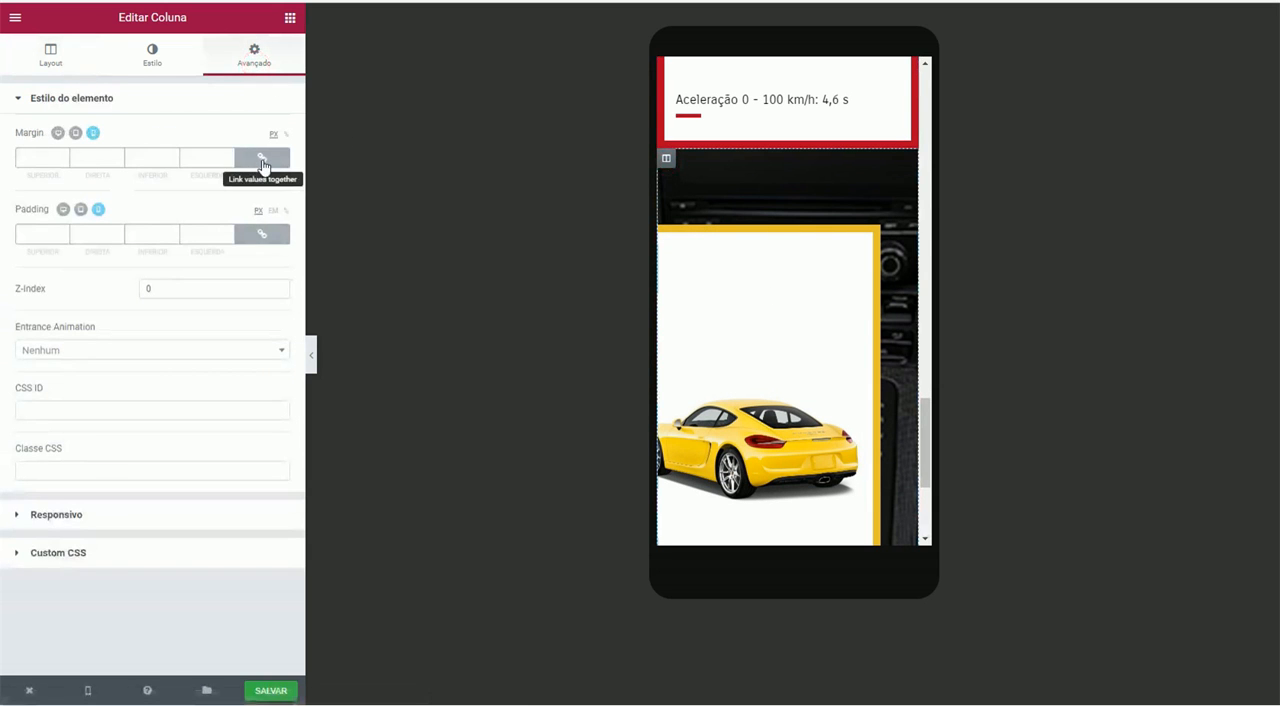
{"action": "left_click", "coordinate": [262, 160]}
{"action": "scroll", "coordinate": [756, 207], "scroll_direction": "up", "scroll_amount": 2}
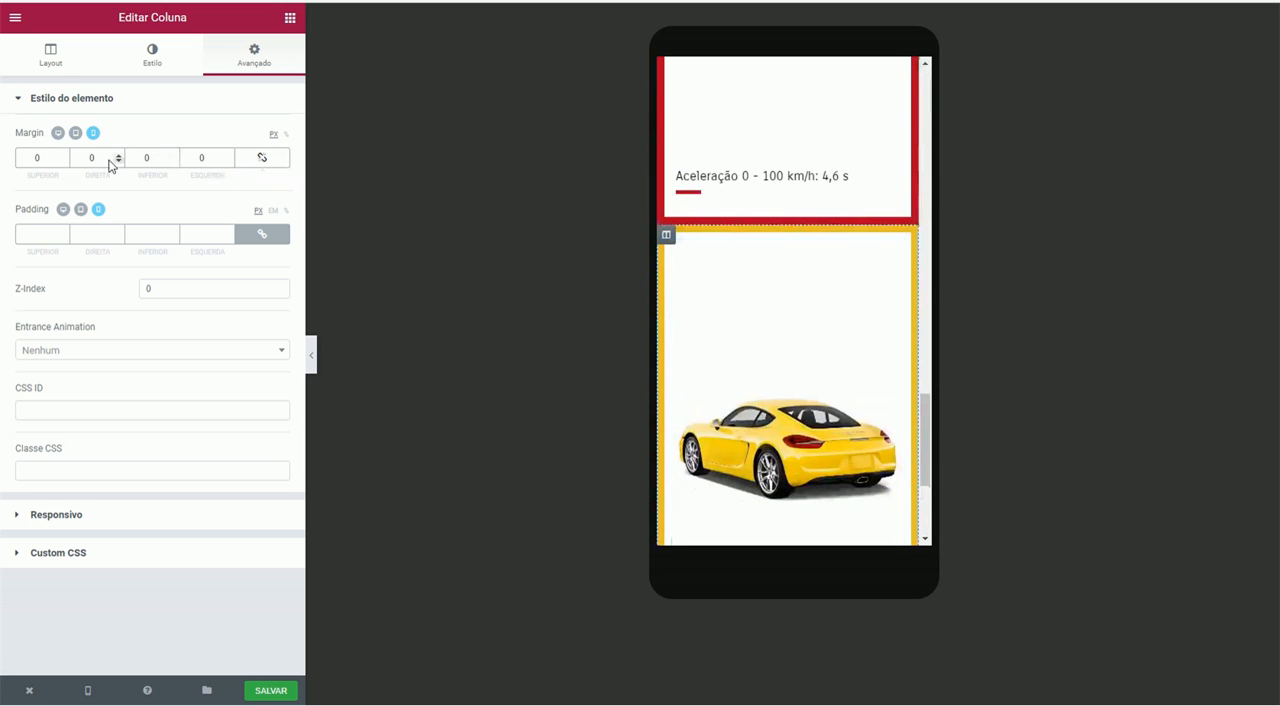
- Set the yellow car column's mobile top margin to 50 px and check the spacing between the stacked cards
{"action": "double_click", "coordinate": [37, 162]}
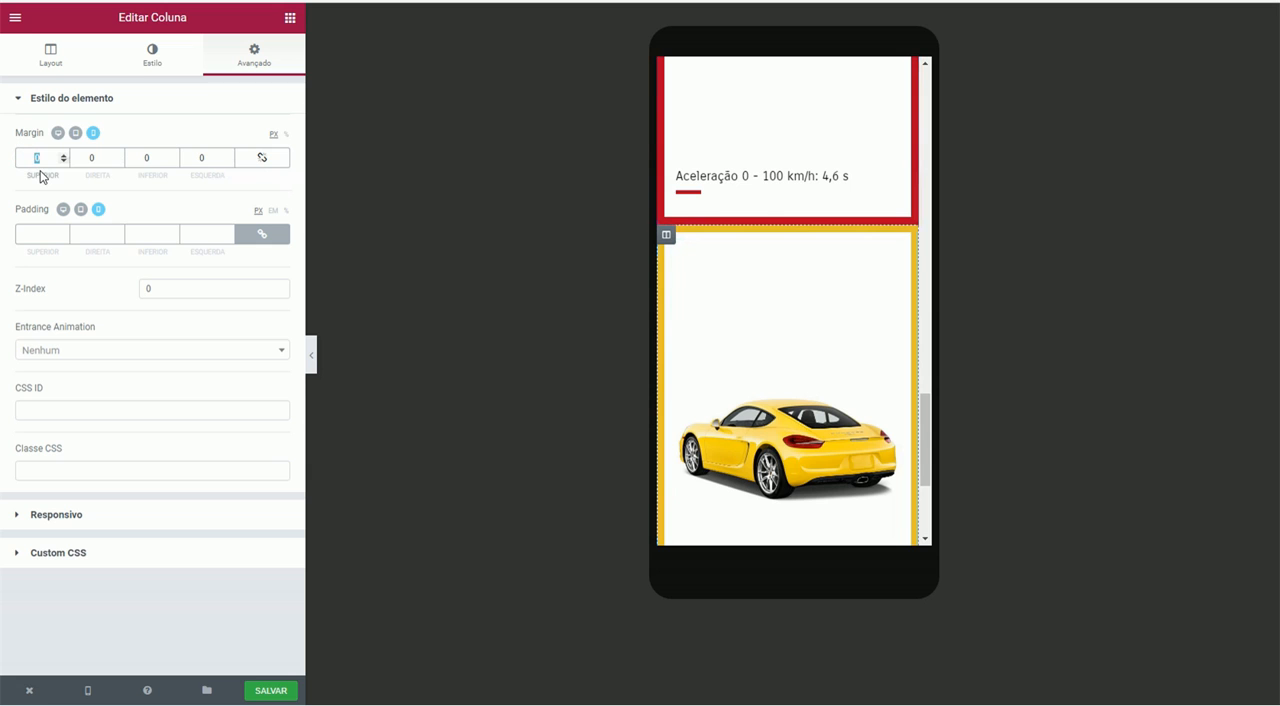
{"action": "type", "text": "50"}
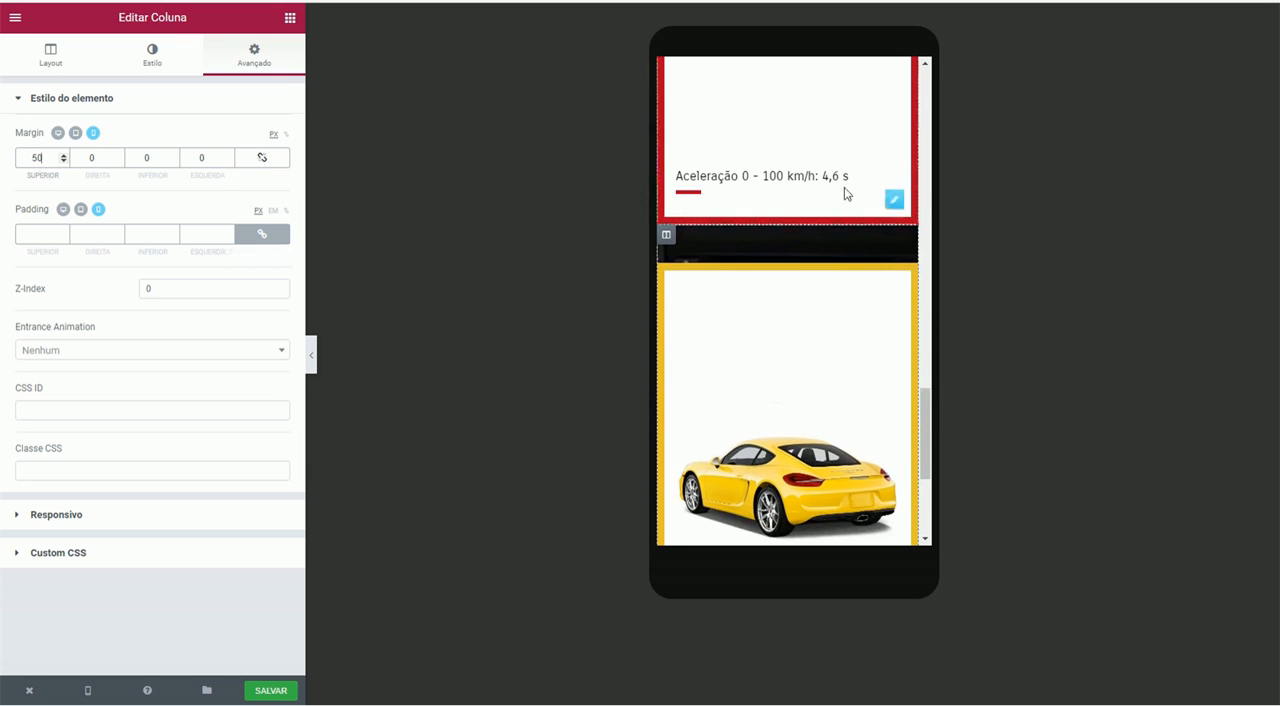
{"action": "scroll", "coordinate": [846, 194], "scroll_direction": "down", "scroll_amount": 5}
{"action": "scroll", "coordinate": [817, 286], "scroll_direction": "up", "scroll_amount": 1}
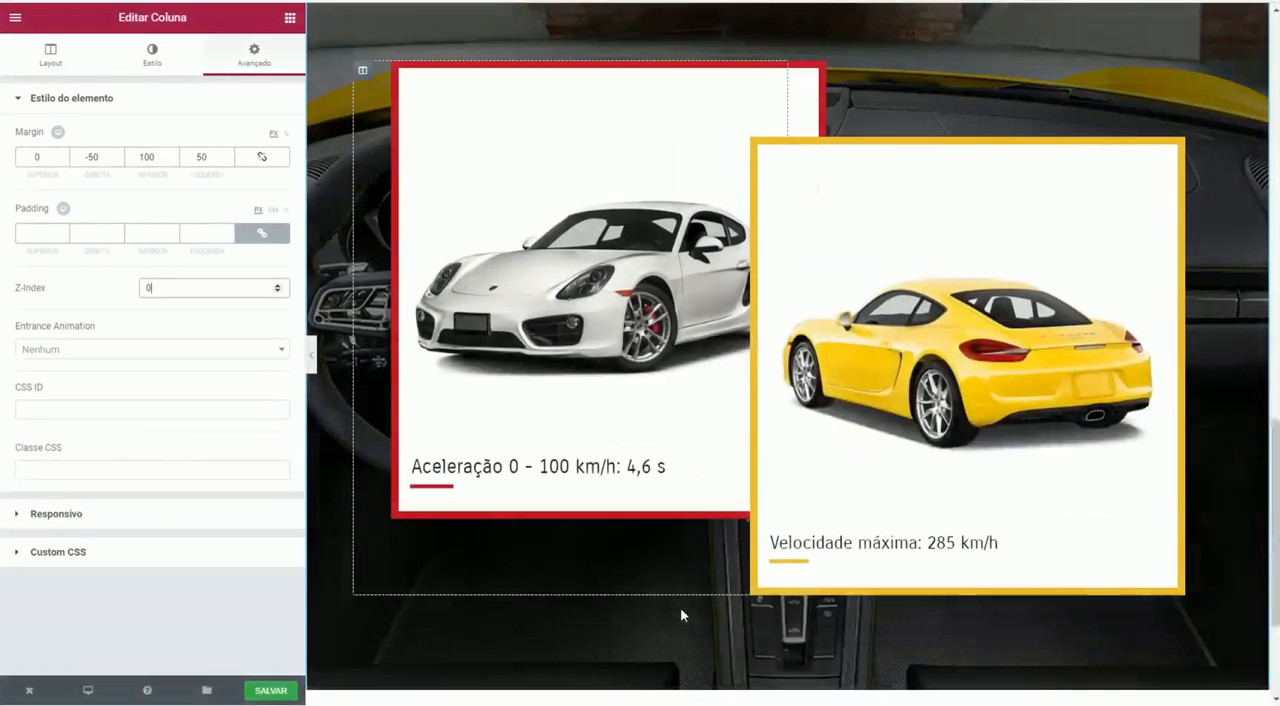
- Review the overlapping car cards and the Porshe Cayman card further up the page in the desktop layout
{"action": "scroll", "coordinate": [720, 557], "scroll_direction": "up", "scroll_amount": 2}
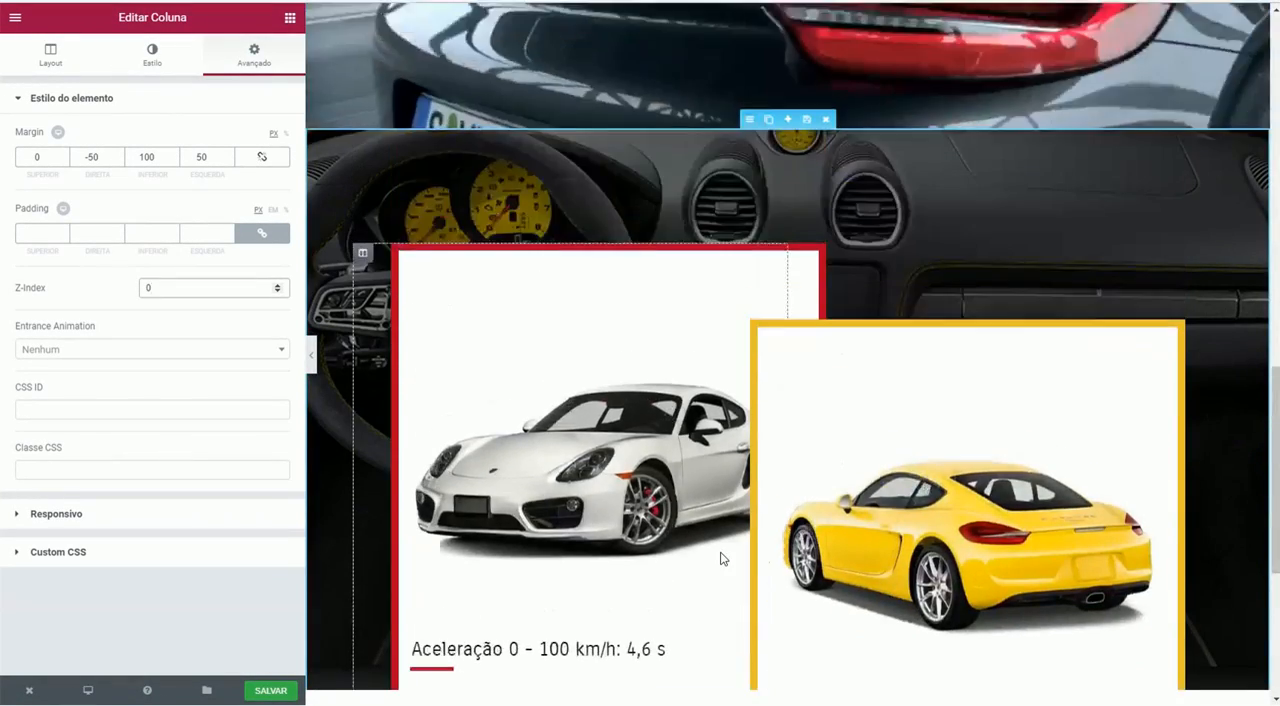
{"action": "scroll", "coordinate": [722, 558], "scroll_direction": "up", "scroll_amount": 8}
{"action": "scroll", "coordinate": [722, 558], "scroll_direction": "down", "scroll_amount": 1}
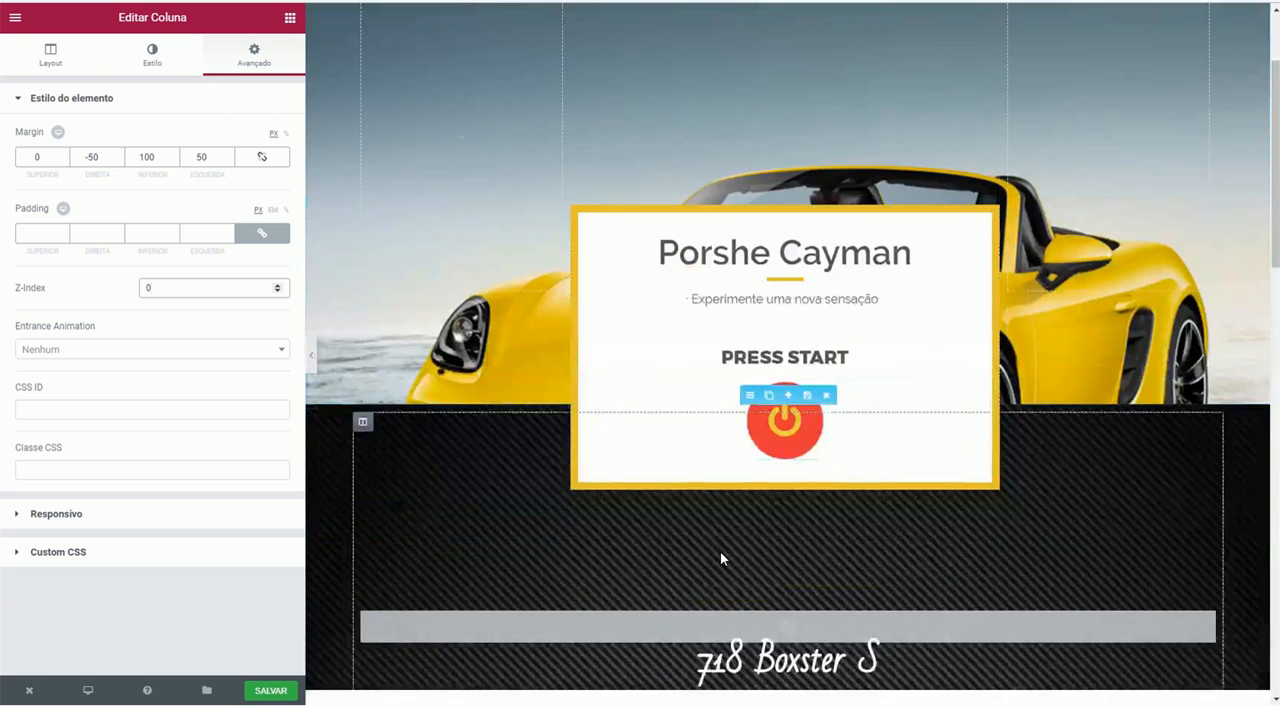